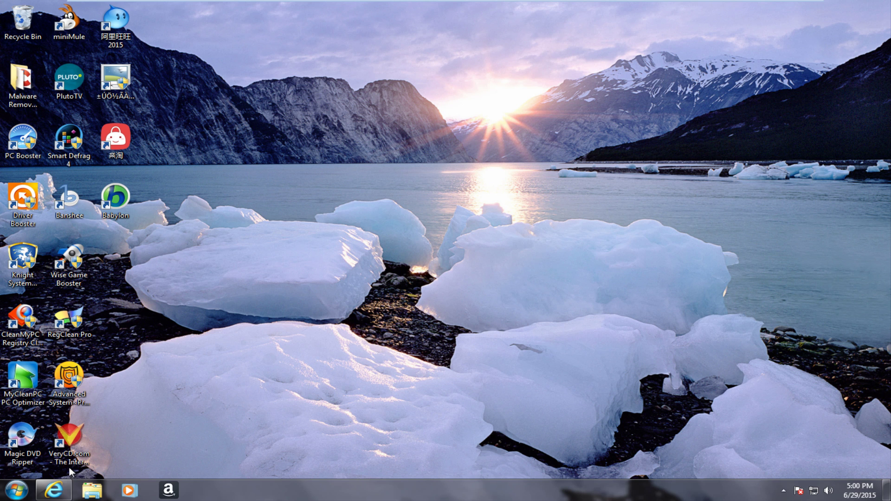
pyautogui.click(55, 488)
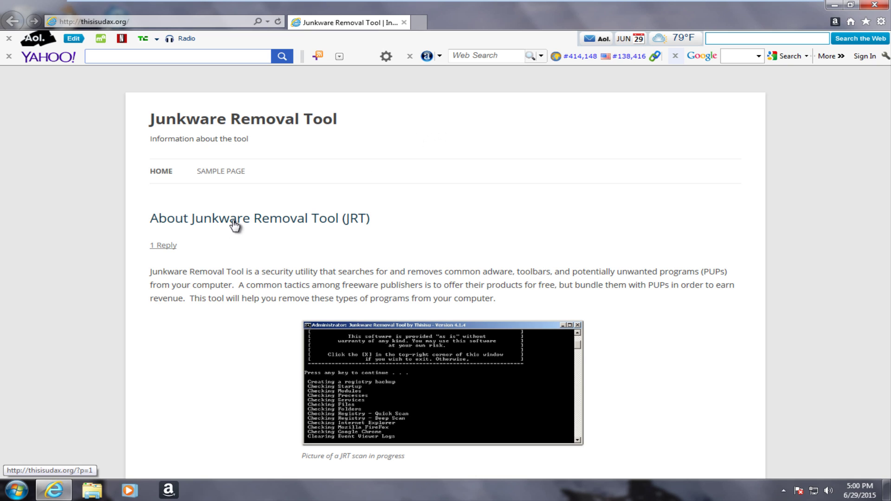
pyautogui.scroll(-3, 234, 223)
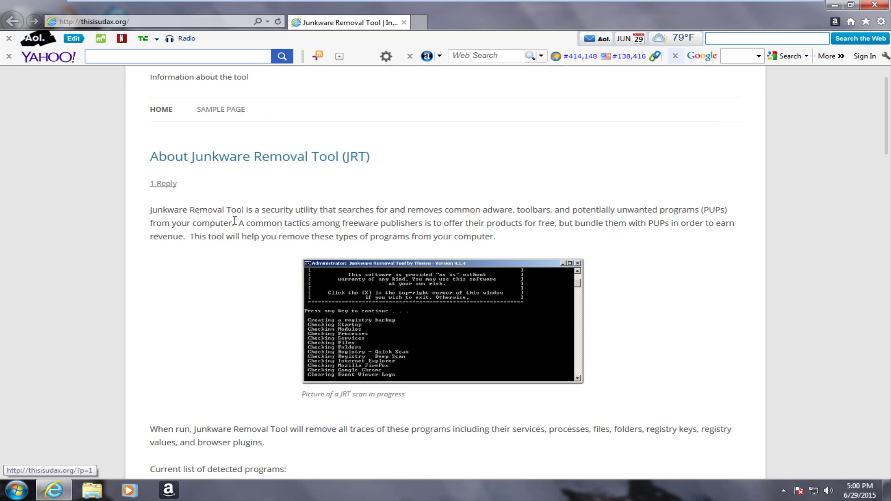
pyautogui.scroll(-1, 241, 233)
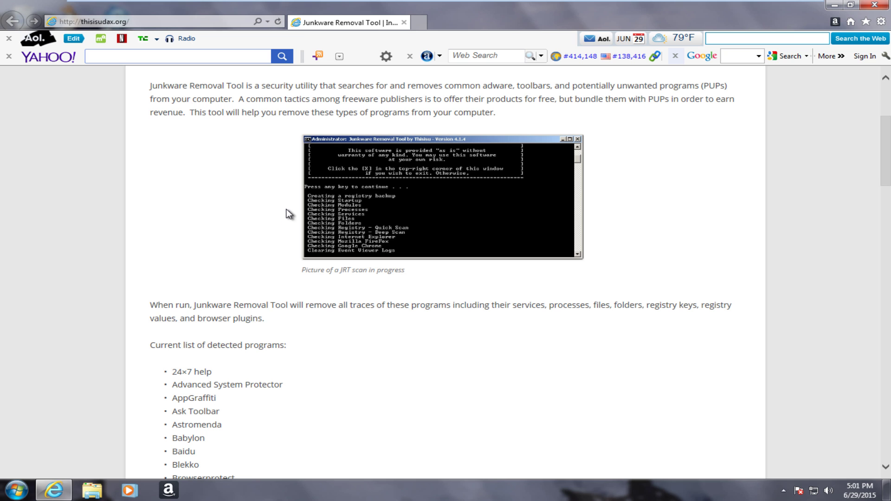
pyautogui.scroll(-3, 209, 271)
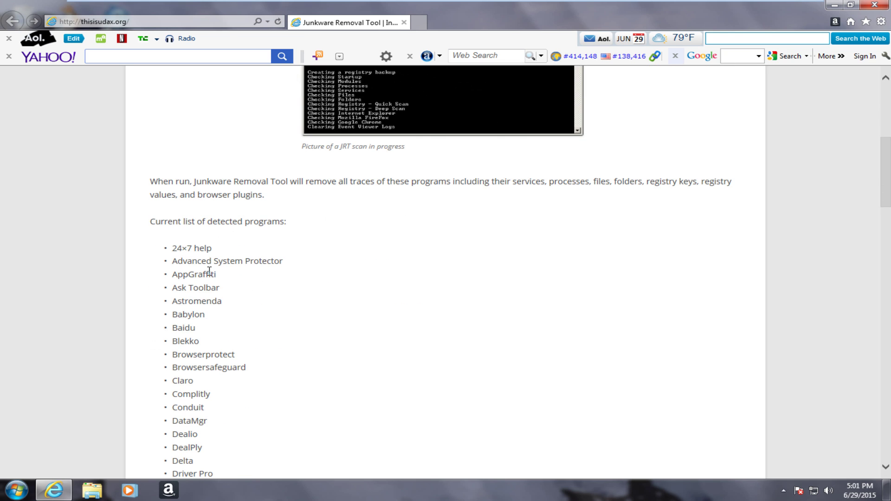
pyautogui.scroll(8, 179, 256)
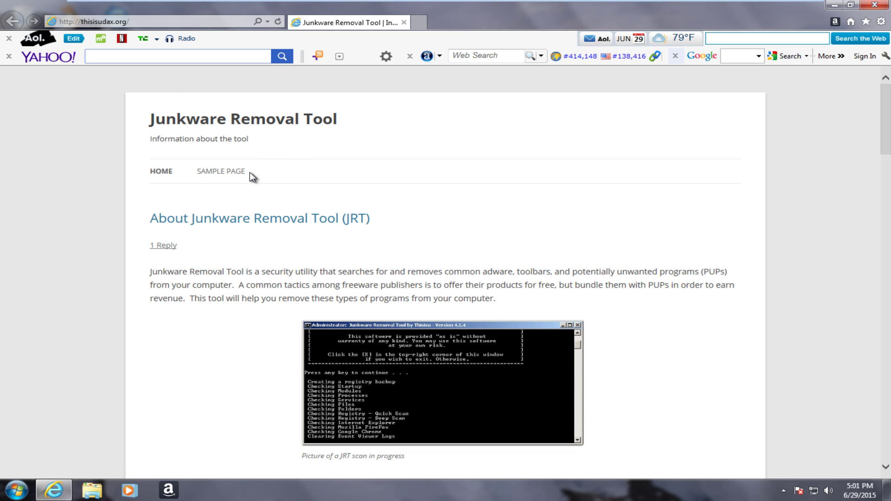
pyautogui.scroll(-6, 268, 202)
pyautogui.scroll(-20, 266, 204)
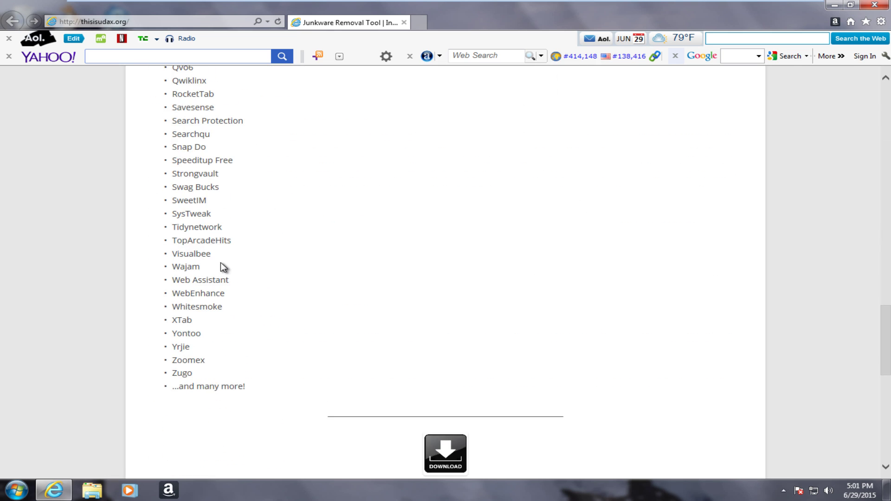
pyautogui.moveTo(221, 203); pyautogui.dragTo(180, 207)
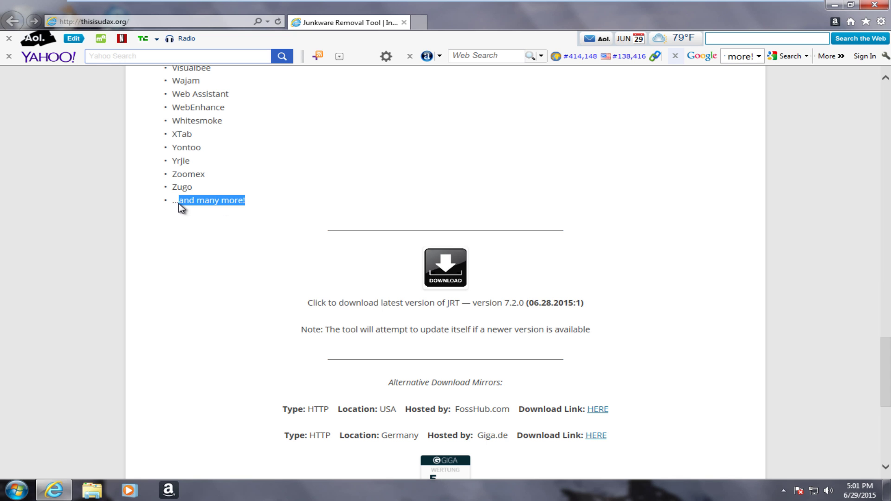
pyautogui.scroll(10, 199, 204)
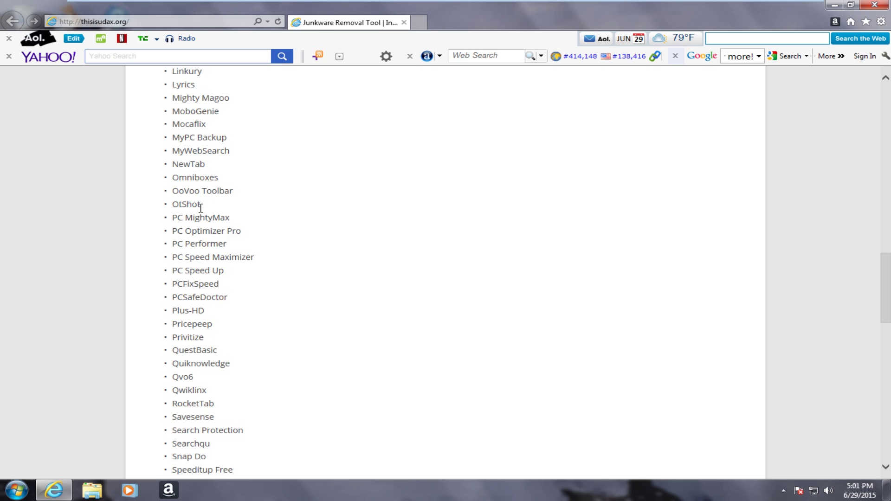
pyautogui.scroll(18, 201, 208)
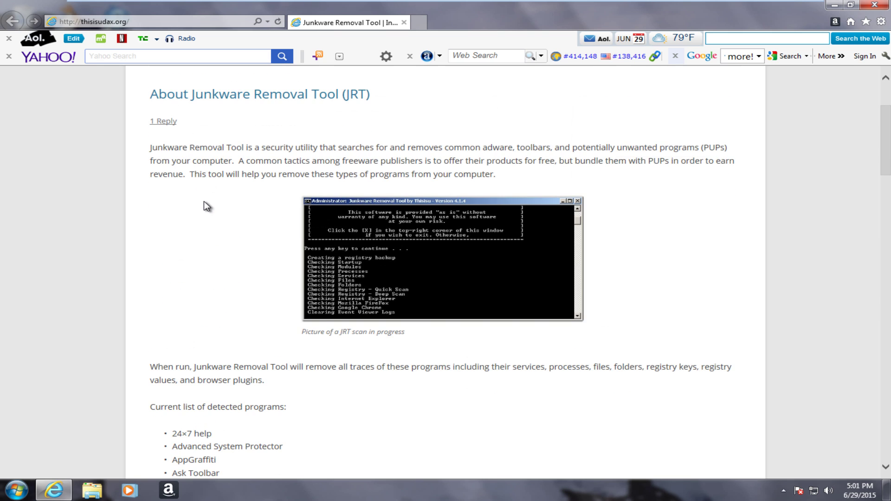
pyautogui.scroll(2, 204, 205)
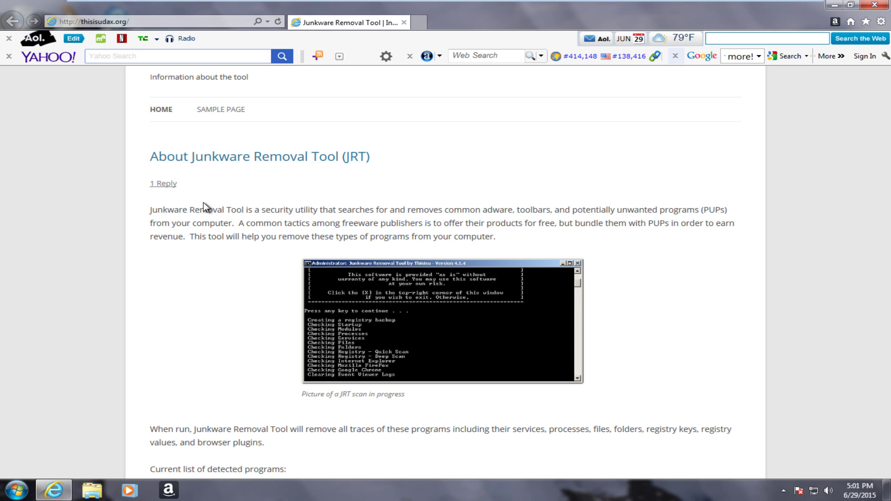
pyautogui.scroll(-8, 203, 204)
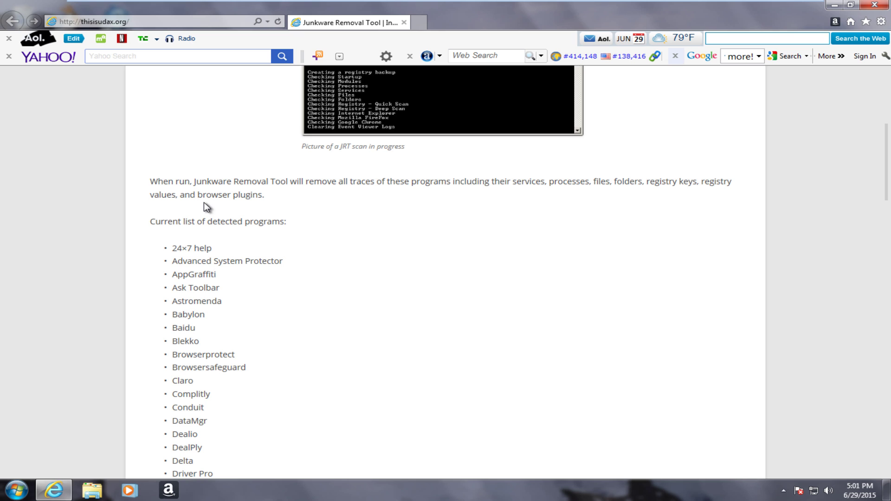
pyautogui.scroll(2, 204, 207)
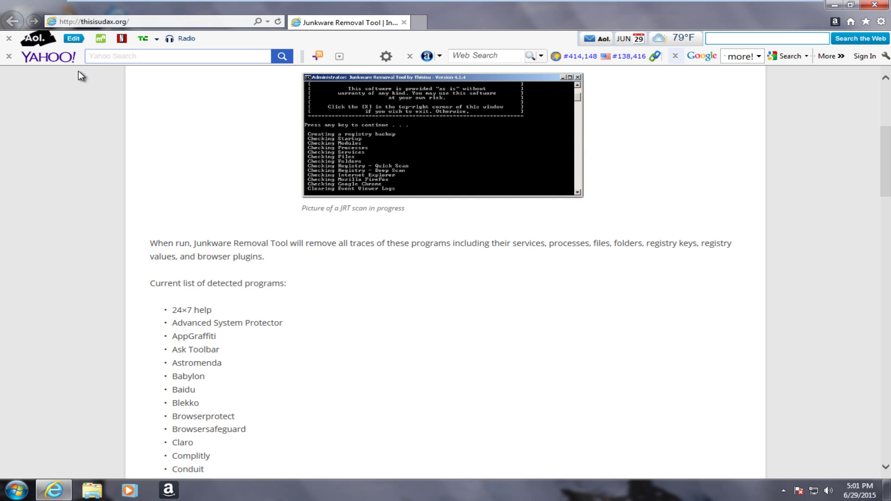
pyautogui.click(880, 22)
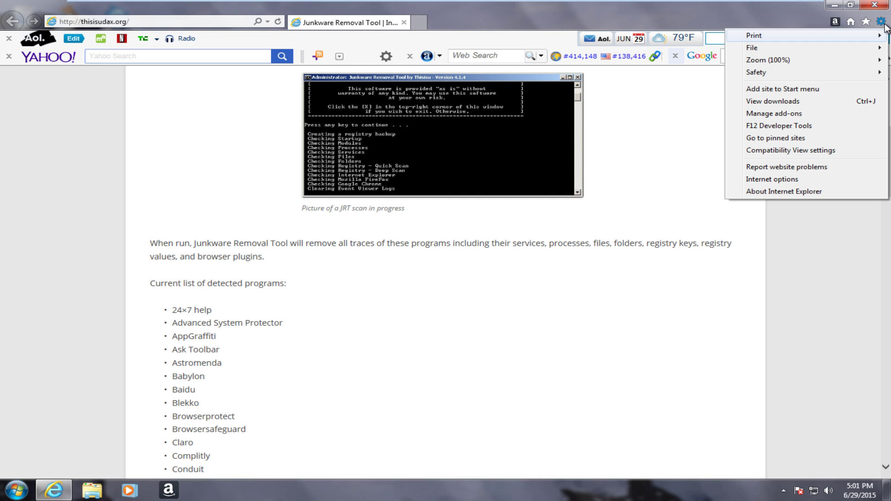
pyautogui.click(763, 180)
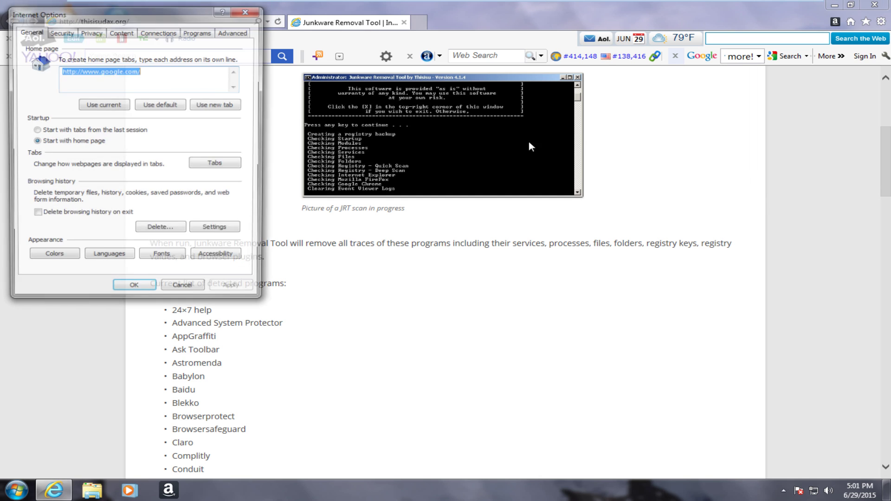
pyautogui.click(198, 31)
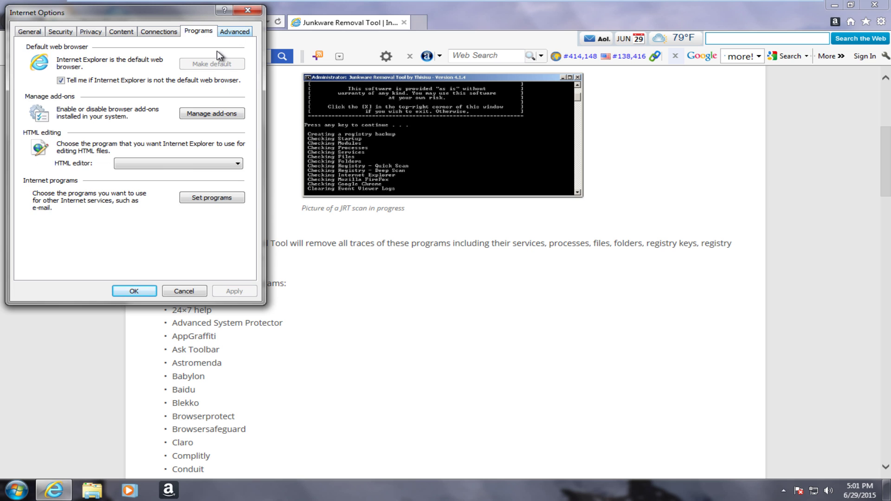
pyautogui.click(216, 111)
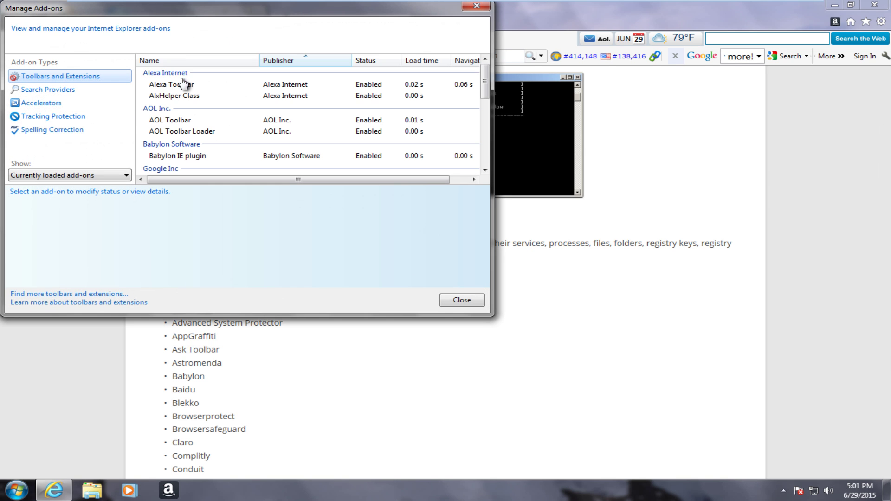
pyautogui.click(178, 131)
pyautogui.click(179, 156)
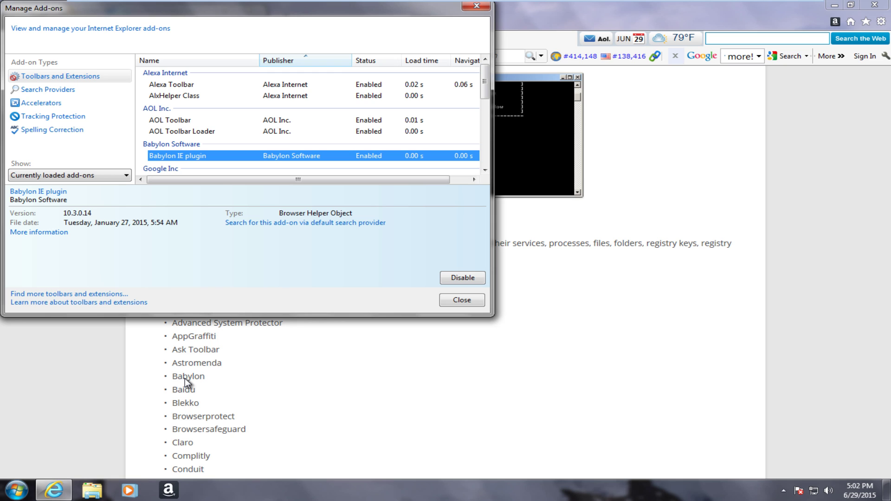
pyautogui.click(186, 133)
pyautogui.scroll(-3, 186, 140)
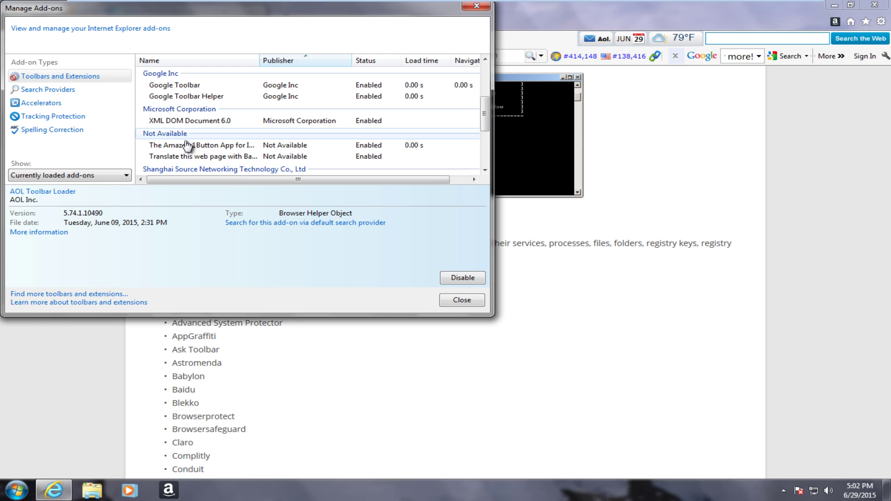
pyautogui.scroll(-2, 183, 146)
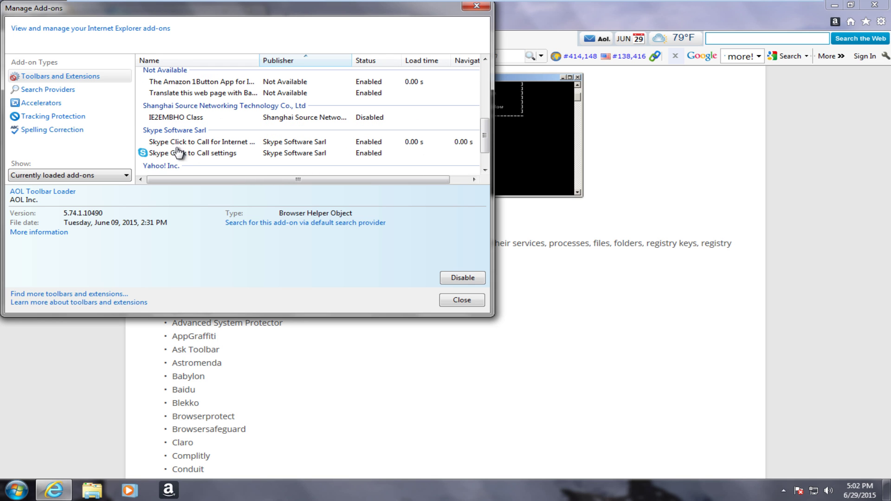
pyautogui.click(180, 143)
pyautogui.scroll(-1, 178, 160)
pyautogui.click(177, 154)
pyautogui.scroll(5, 186, 130)
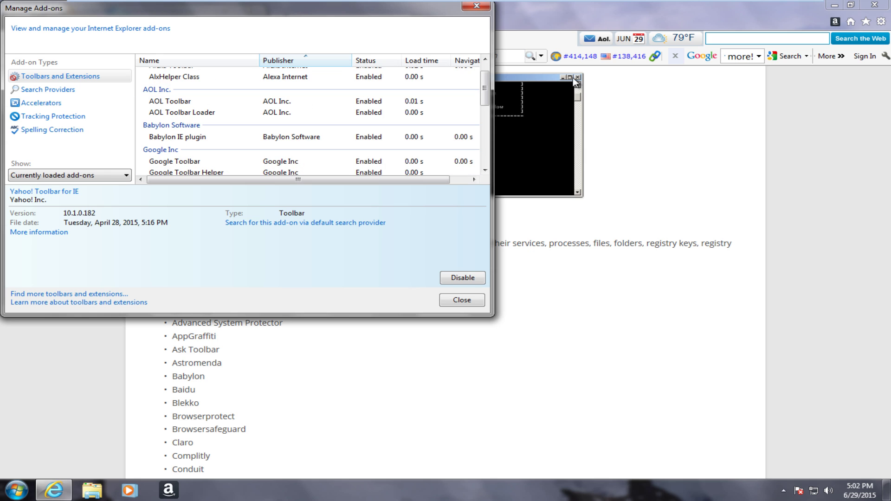
pyautogui.scroll(1, 240, 156)
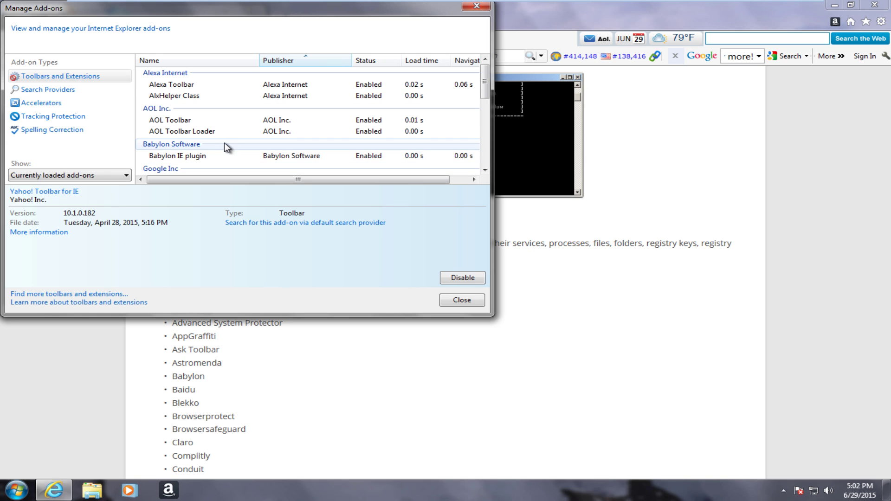
pyautogui.click(476, 6)
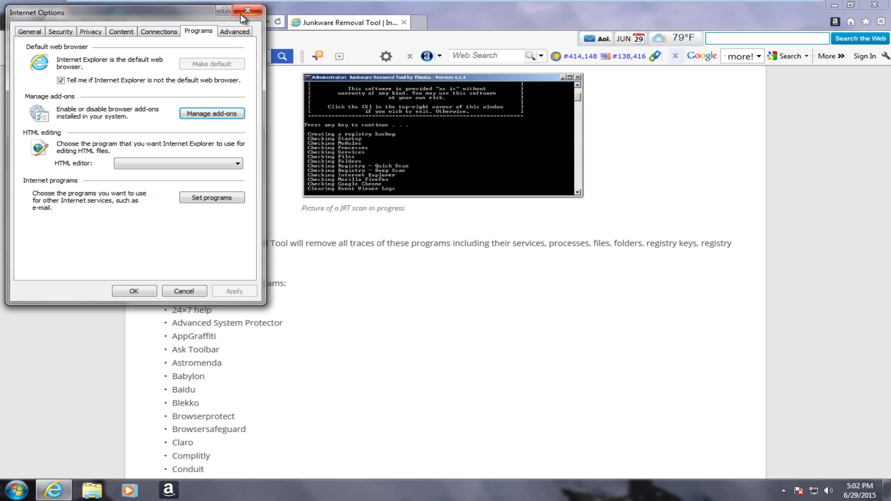
pyautogui.click(248, 10)
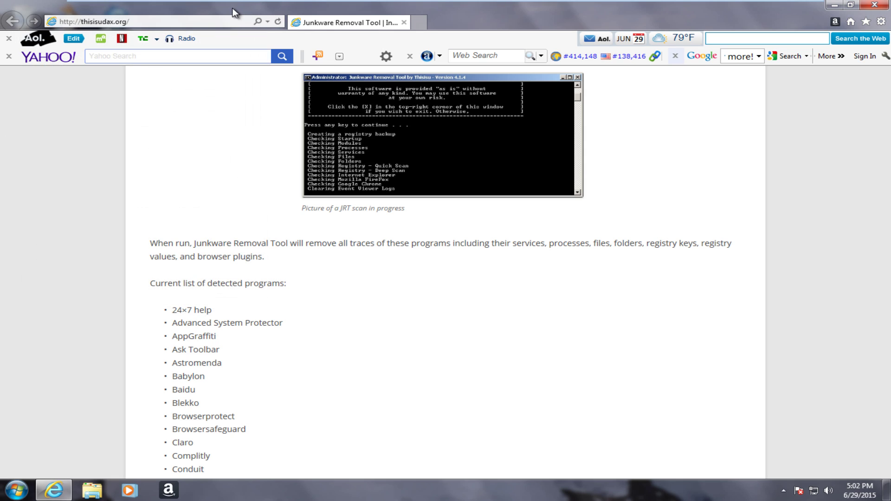
# Open the BleepingComputer download page for Junkware Removal Tool 7.2.1.0 (2.81 MB) in a new Internet Explorer tab.
pyautogui.doubleClick(234, 11)
pyautogui.moveTo(632, 74); pyautogui.dragTo(398, 1)
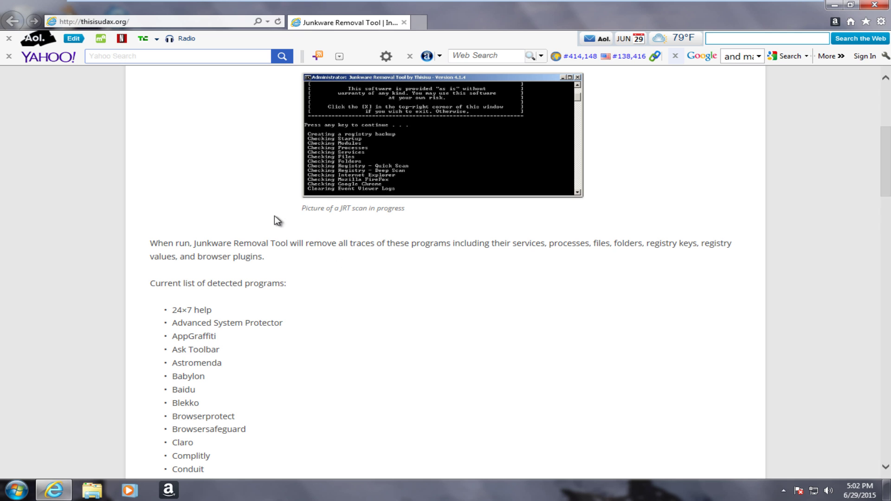
pyautogui.scroll(-6, 420, 279)
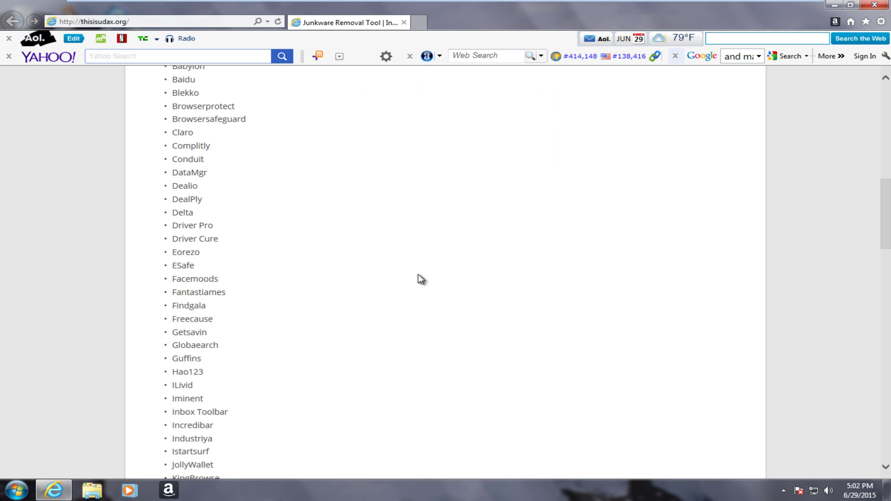
pyautogui.scroll(-20, 421, 279)
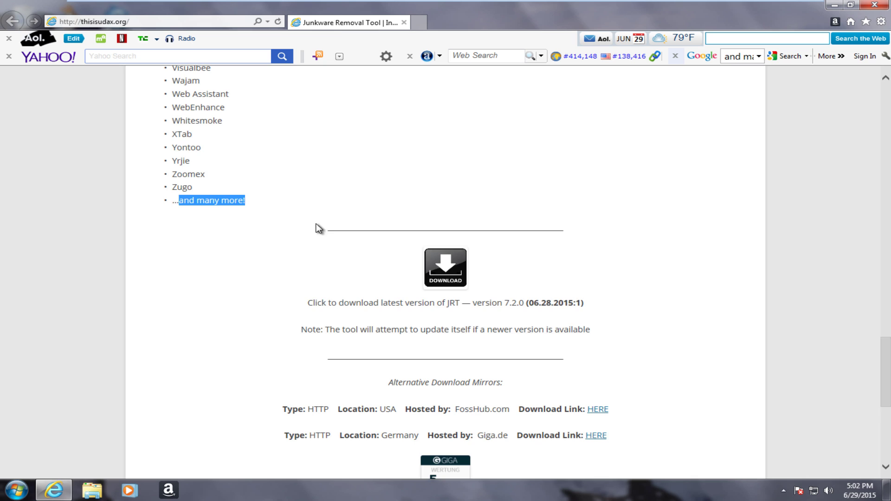
pyautogui.scroll(-2, 319, 227)
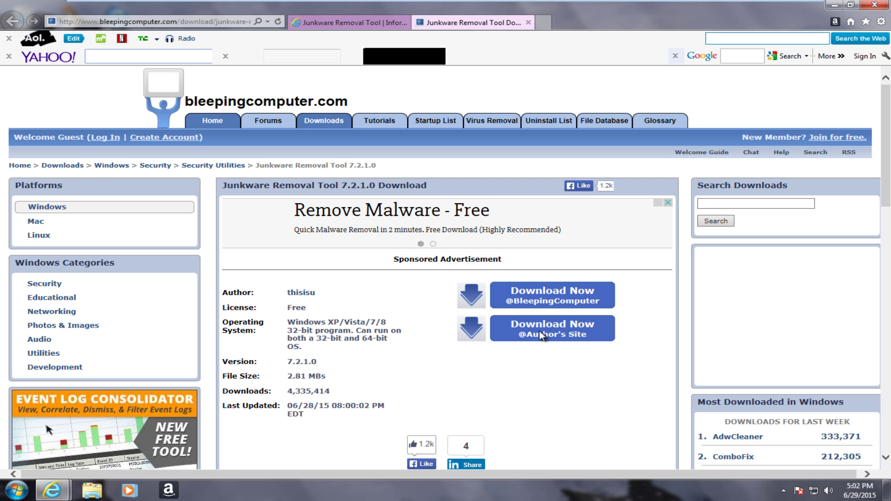
# Download JRT.exe, block the Ed2kLoader launch, and run it despite the unverified-publisher warning.
pyautogui.click(519, 293)
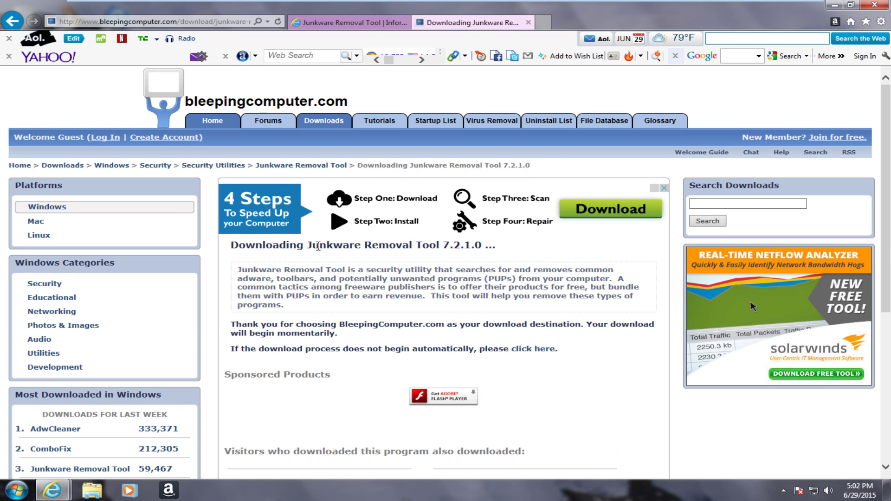
pyautogui.scroll(-2, 318, 246)
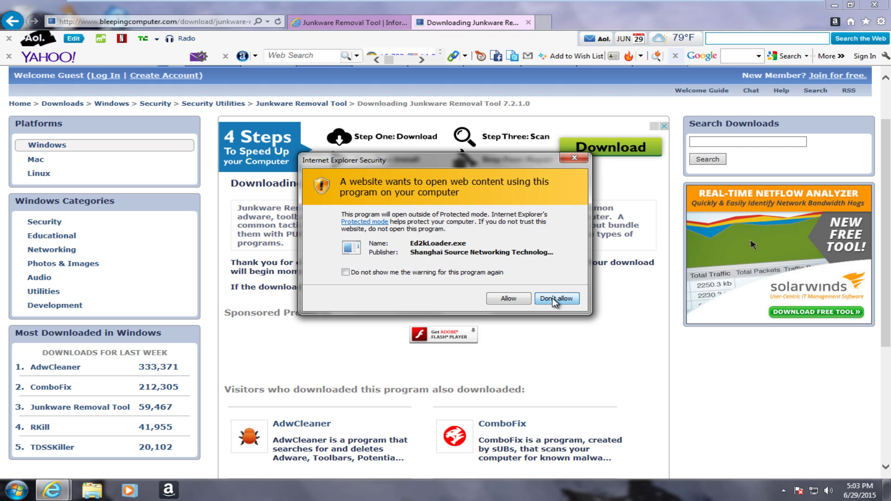
pyautogui.click(552, 298)
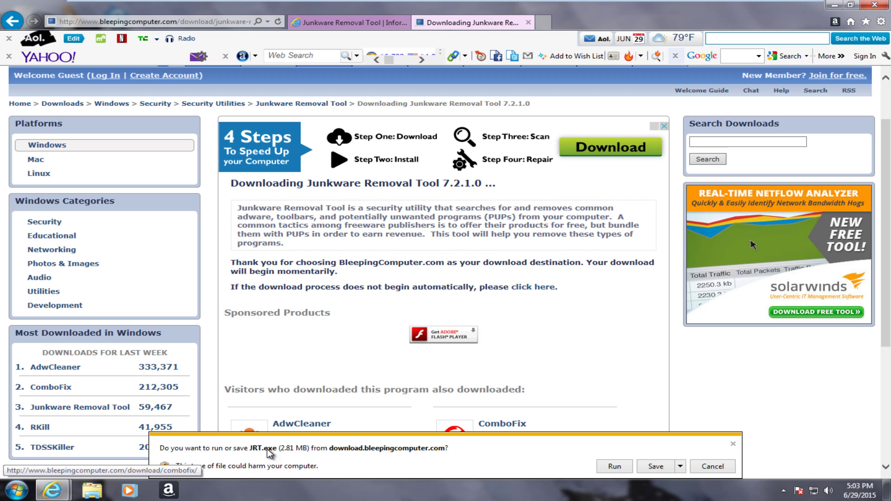
pyautogui.click(617, 467)
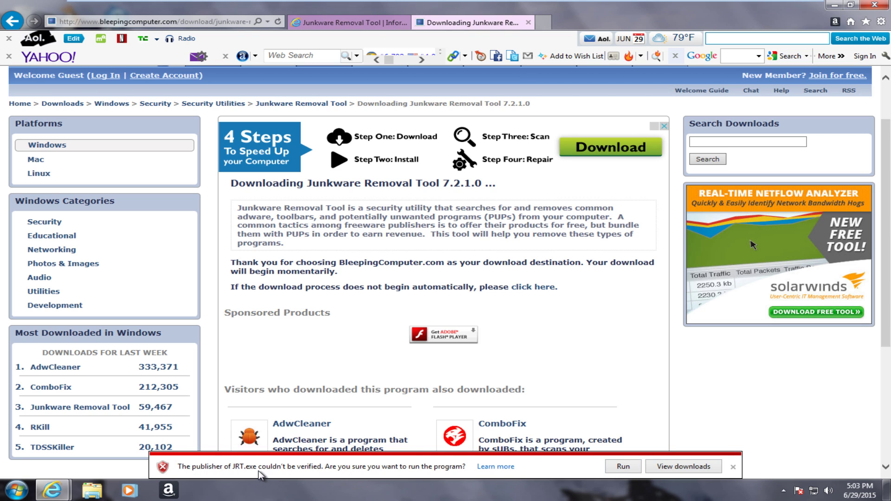
pyautogui.click(622, 466)
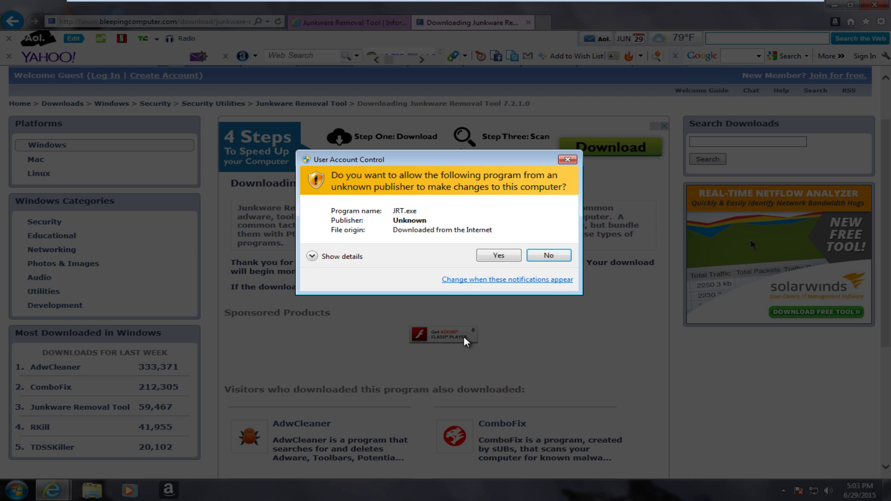
# Allow JRT.exe to make changes and reposition its console window showing the disclaimer.
pyautogui.click(488, 257)
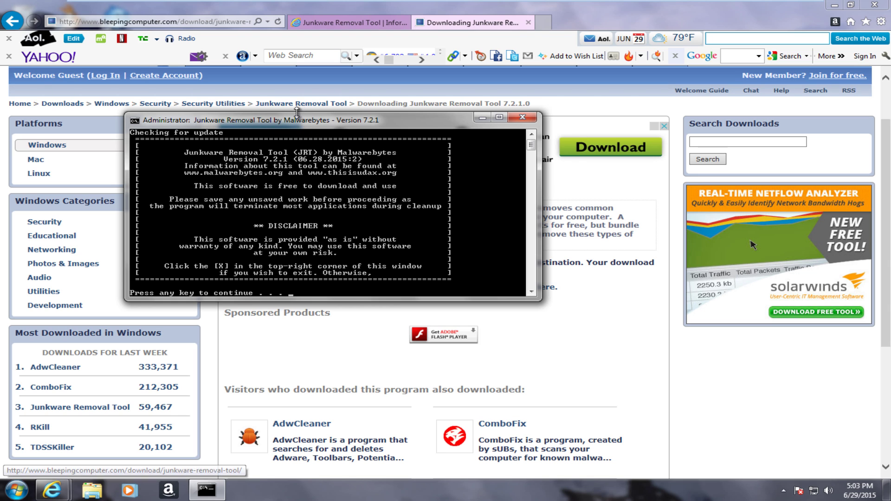
pyautogui.moveTo(295, 121); pyautogui.dragTo(327, 109)
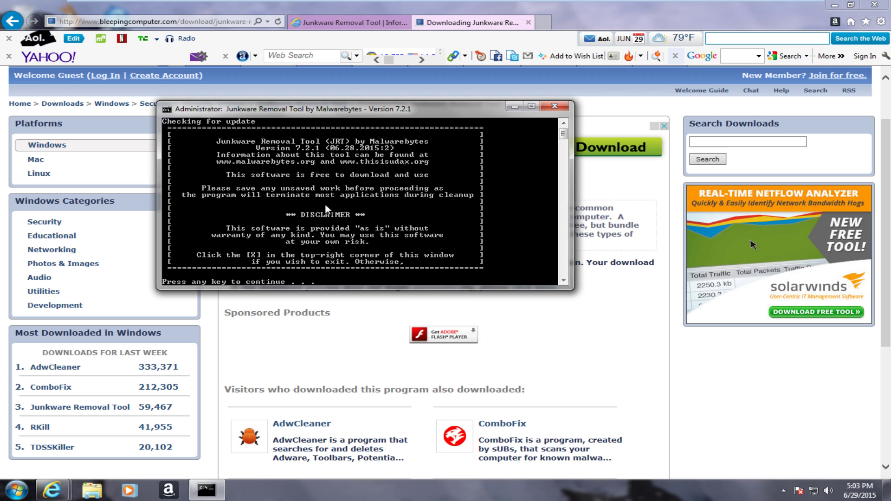
pyautogui.scroll(-1, 267, 213)
pyautogui.scroll(1, 265, 217)
pyautogui.scroll(-2, 305, 222)
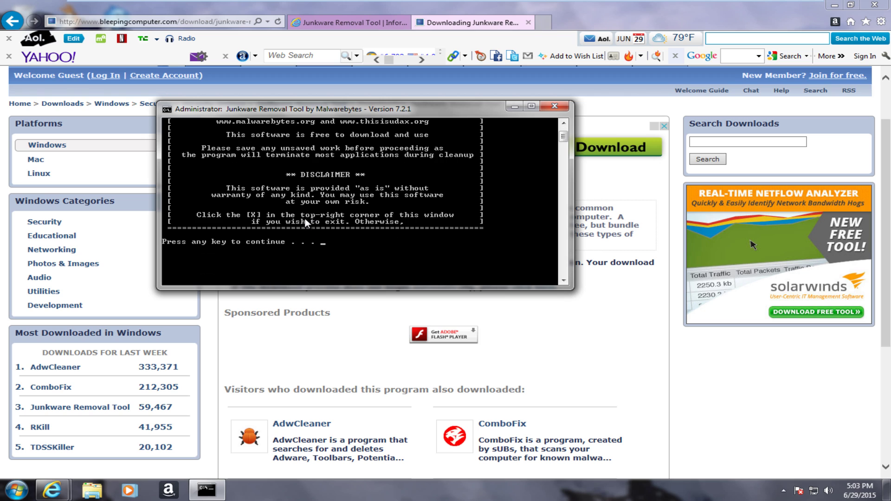
pyautogui.scroll(1, 293, 223)
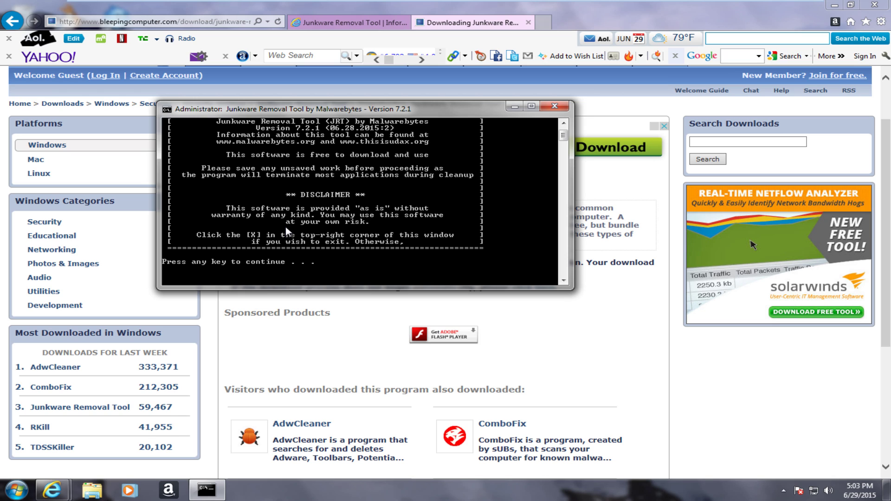
# Accept the disclaimer so the scan starts with a registry backup and startup check.
pyautogui.press('Return')
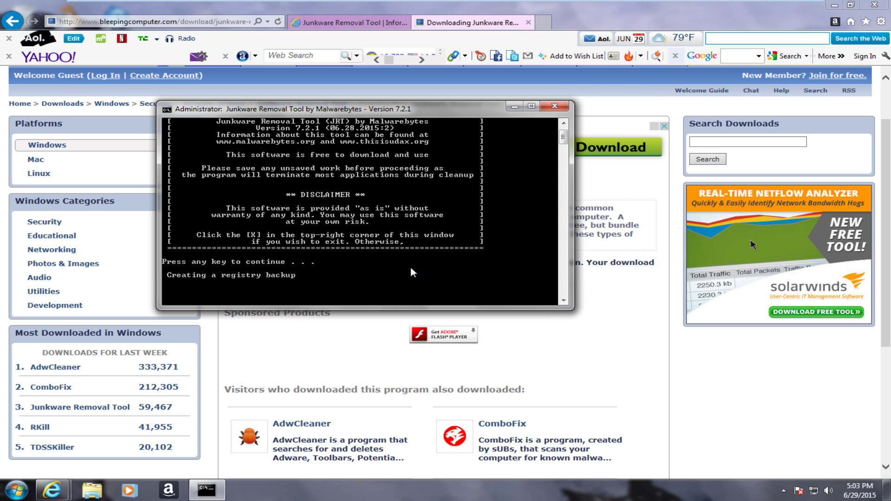
pyautogui.scroll(1, 351, 226)
pyautogui.scroll(-1, 347, 227)
# Minimize Internet Explorer and reposition the JRT console while scanning reaches Checking Folders.
pyautogui.click(831, 5)
pyautogui.moveTo(455, 110); pyautogui.dragTo(493, 107)
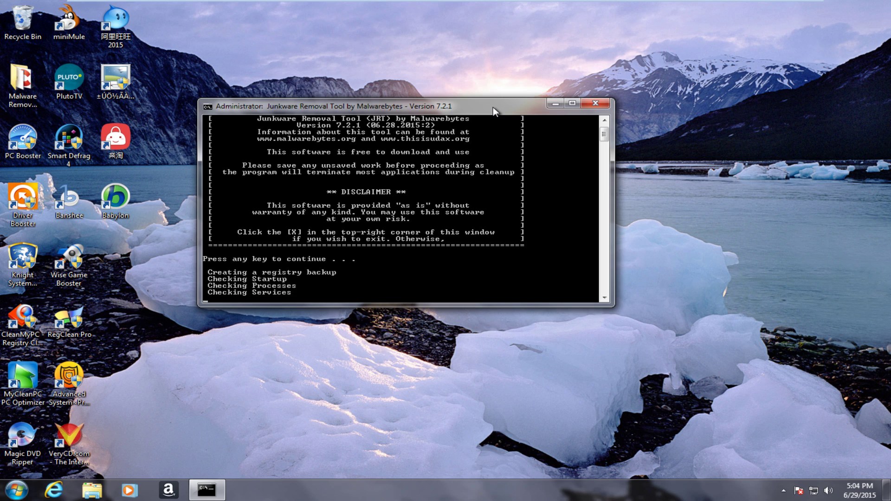
pyautogui.scroll(-2, 440, 209)
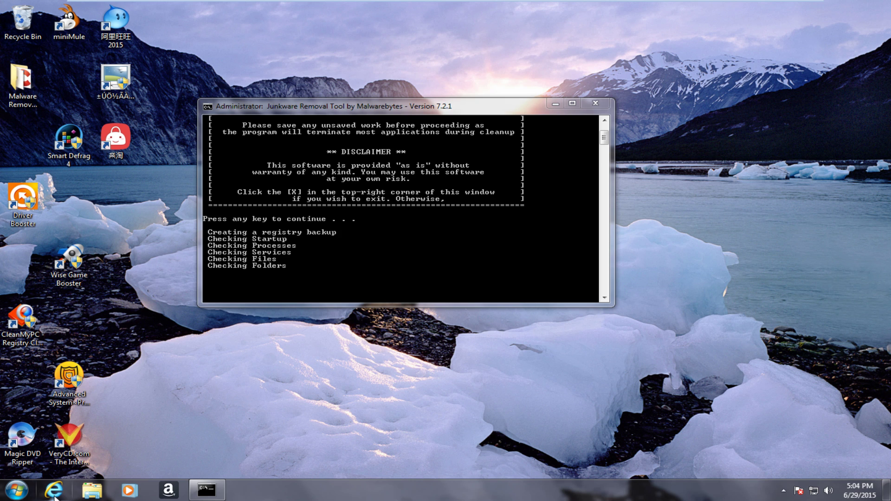
pyautogui.moveTo(301, 107); pyautogui.dragTo(354, 90)
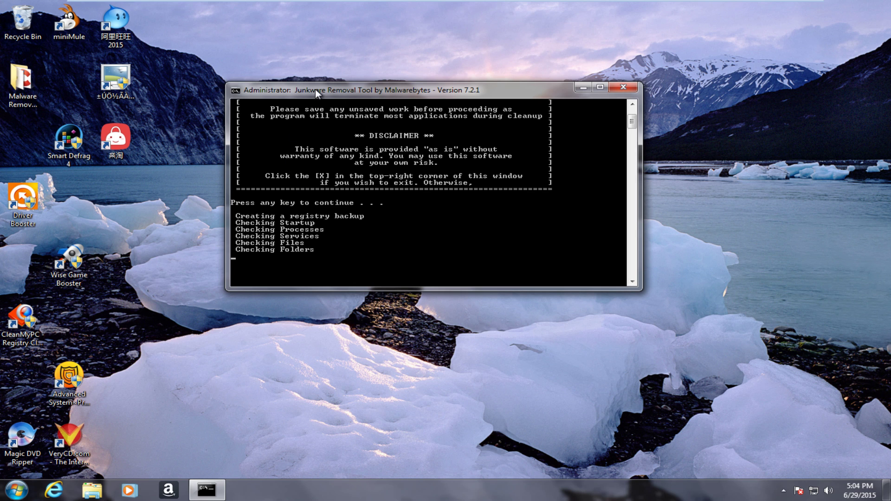
pyautogui.moveTo(316, 89); pyautogui.dragTo(322, 95)
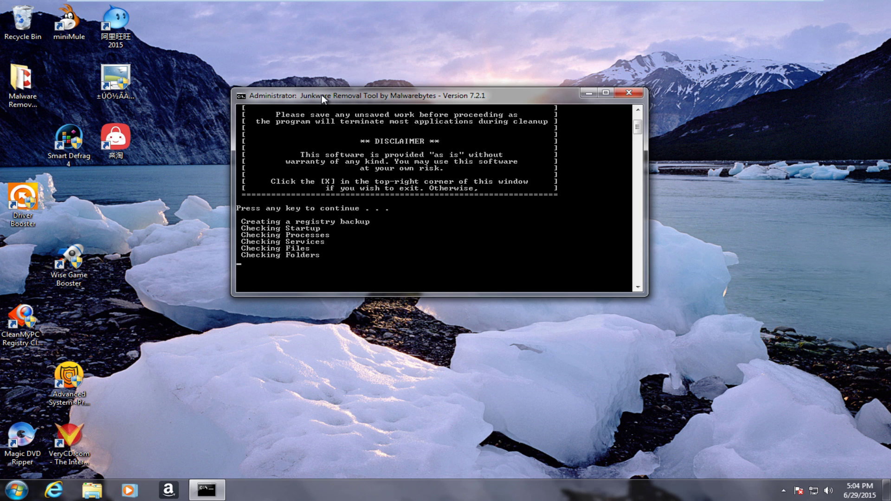
pyautogui.rightClick(338, 490)
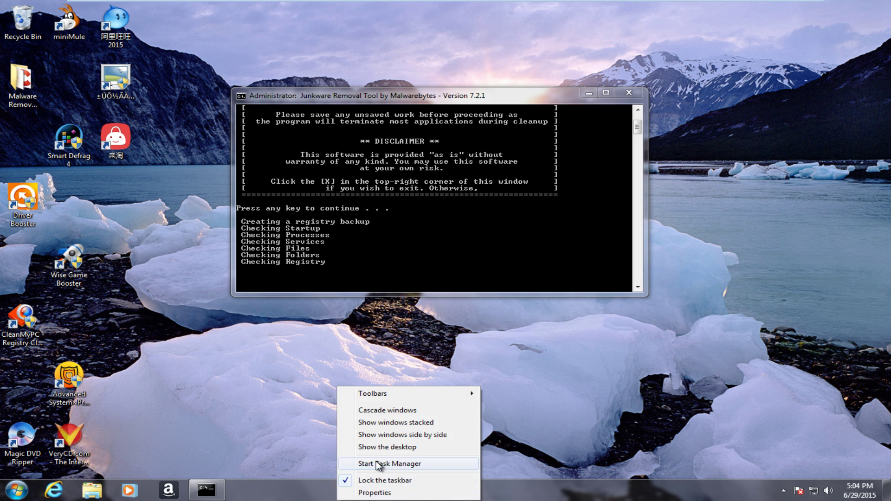
pyautogui.click(373, 465)
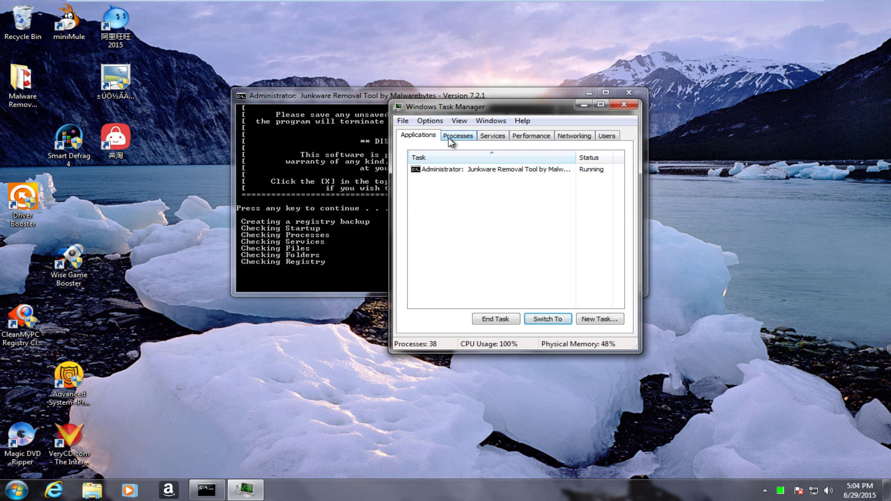
pyautogui.click(451, 140)
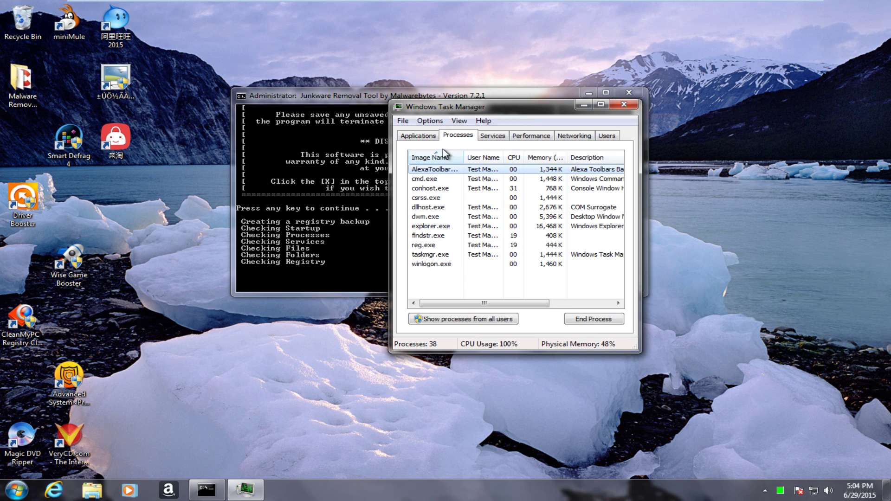
pyautogui.click(473, 319)
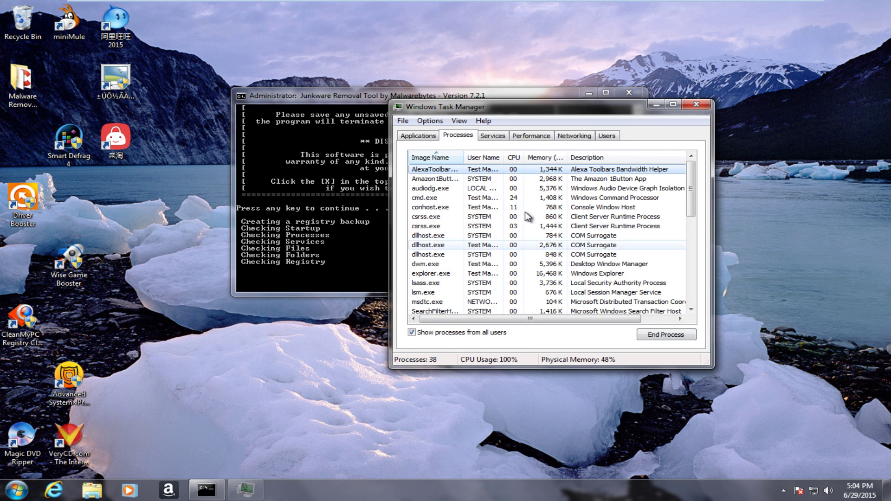
pyautogui.click(544, 157)
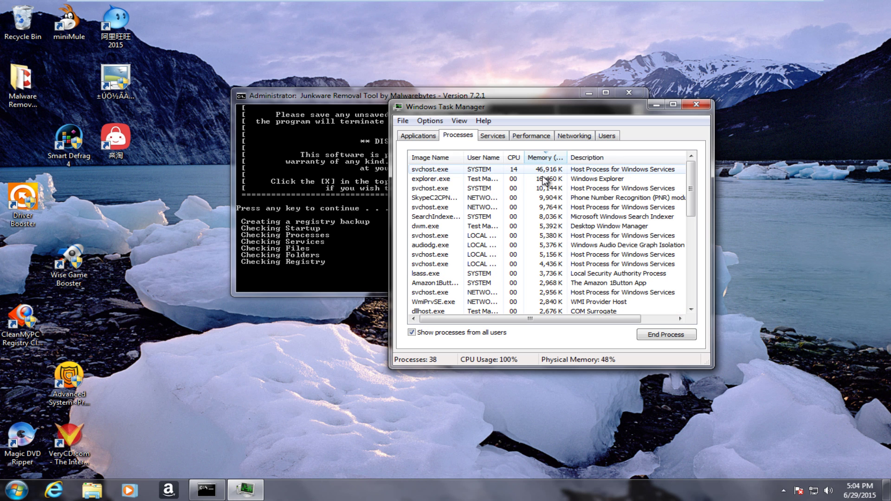
pyautogui.click(698, 105)
pyautogui.click(378, 210)
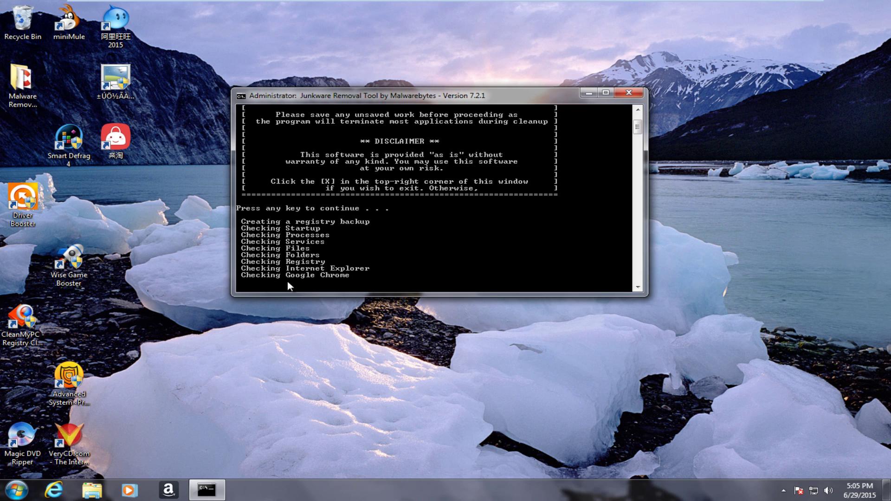
# Let the scan finish until the JRT.txt log of deleted services and tasks opens in Notepad.
pyautogui.scroll(-1, 282, 274)
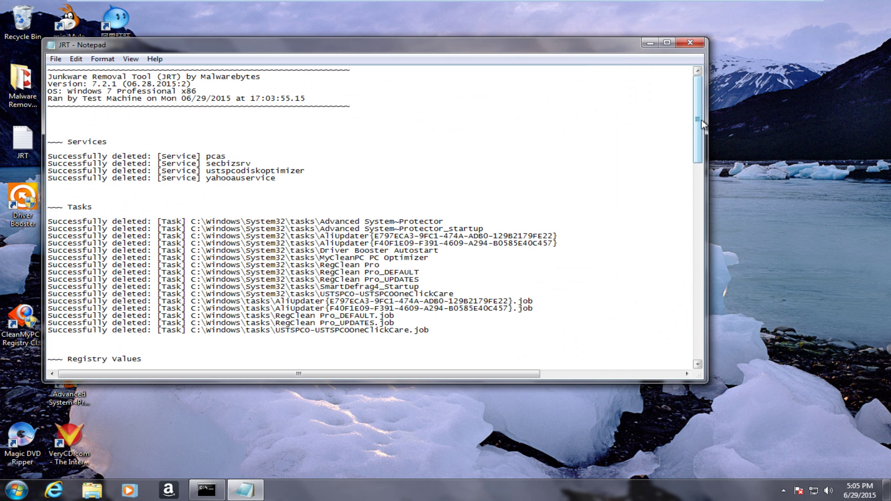
# Scroll down the JRT log and highlight the failed alexa toolbar and babylon folder deletions.
pyautogui.moveTo(701, 122)
pyautogui.mouseDown()
pyautogui.moveTo(705, 186)
pyautogui.moveTo(704, 130)
pyautogui.mouseUp()
pyautogui.scroll(-2, 167, 191)
pyautogui.scroll(-10, 131, 211)
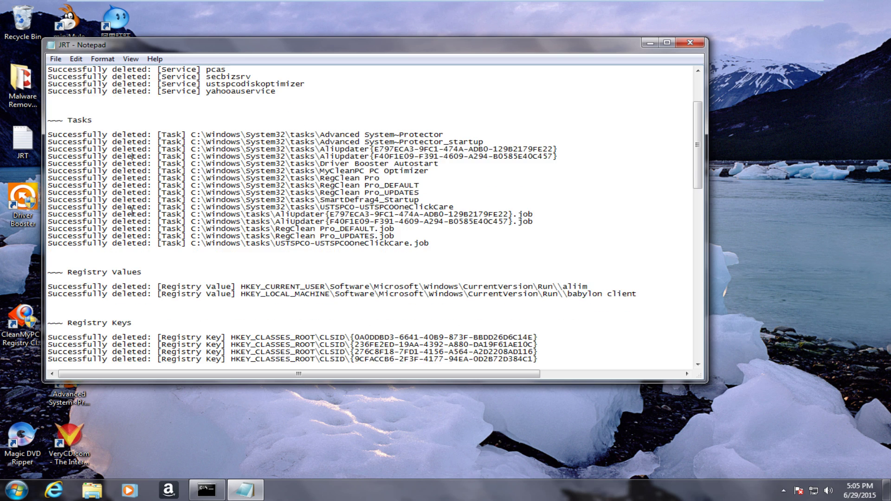
pyautogui.scroll(-11, 129, 210)
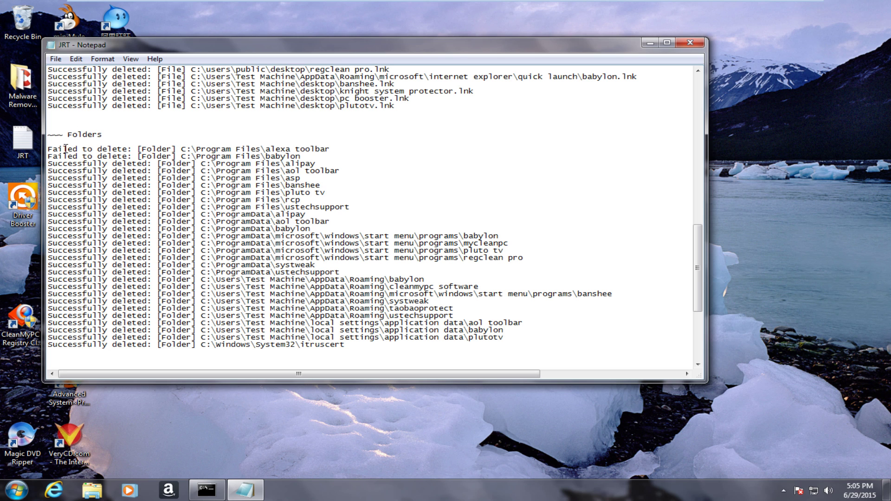
pyautogui.moveTo(48, 149); pyautogui.dragTo(187, 149)
pyautogui.moveTo(332, 149); pyautogui.dragTo(240, 149)
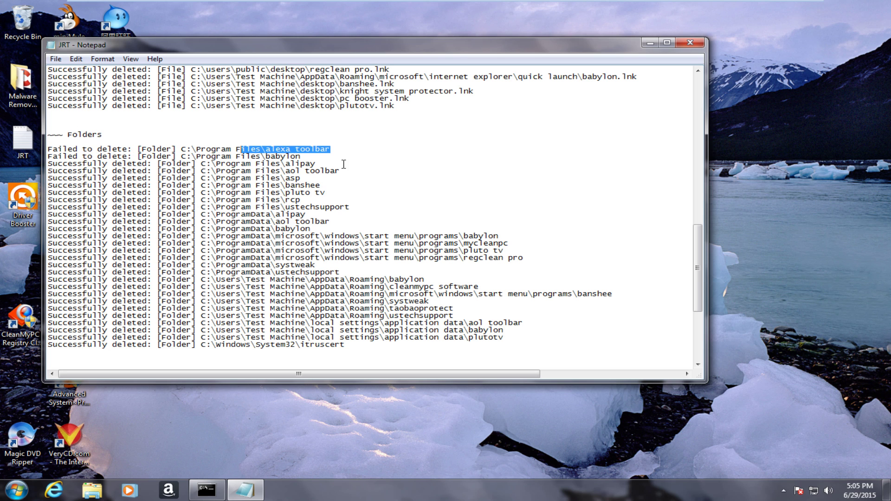
pyautogui.moveTo(300, 156); pyautogui.dragTo(22, 161)
# Highlight the deleted mycleanpc pc optimizer shortcut entry, then close the log.
pyautogui.scroll(9, 122, 177)
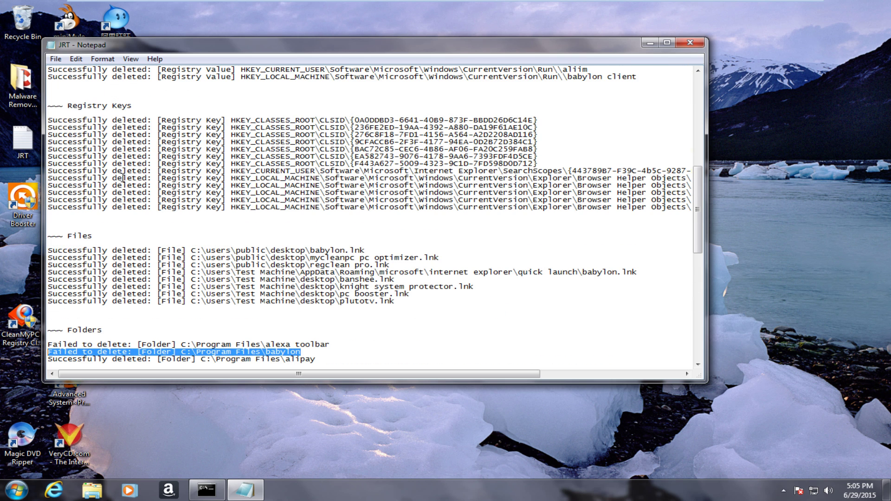
pyautogui.scroll(1, 129, 175)
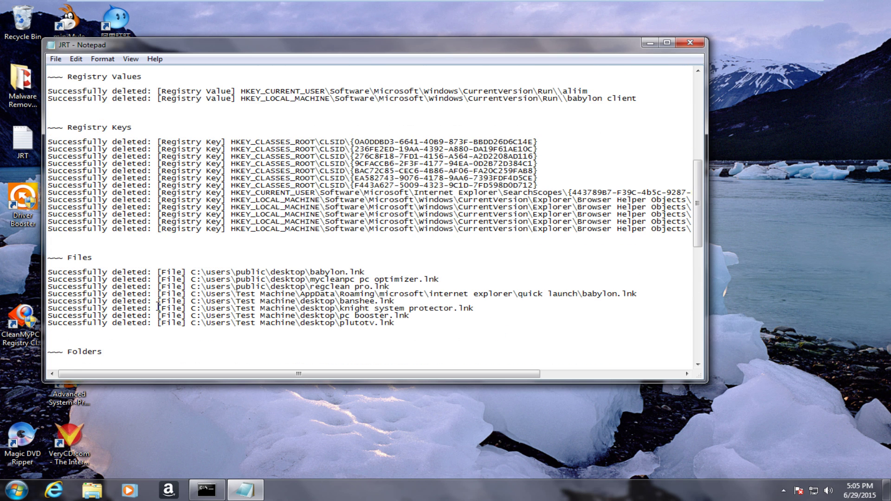
pyautogui.moveTo(370, 279); pyautogui.dragTo(278, 282)
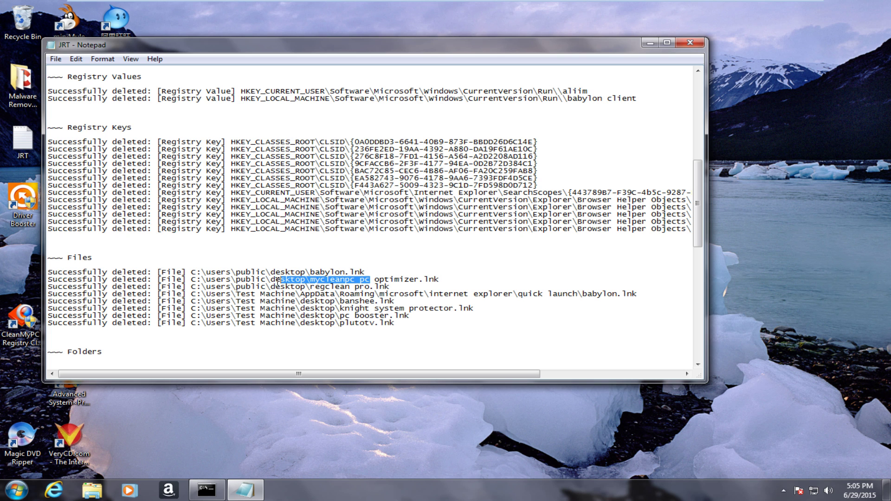
pyautogui.scroll(12, 134, 232)
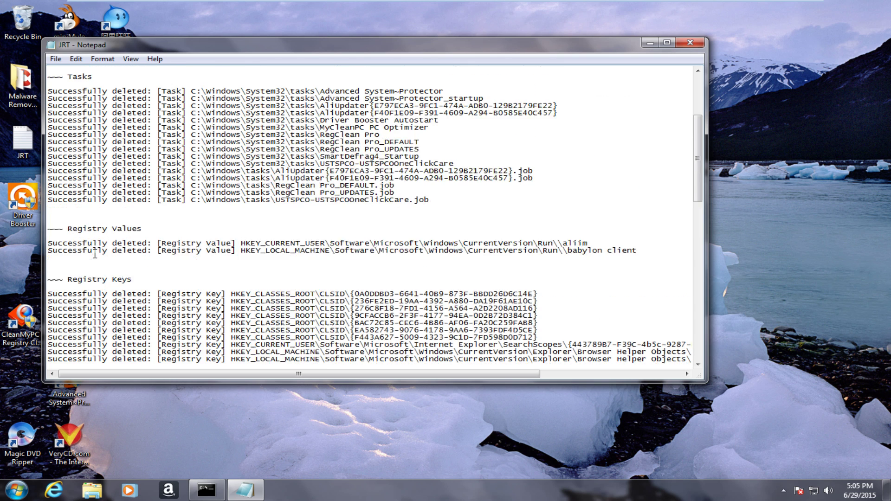
pyautogui.scroll(1, 94, 253)
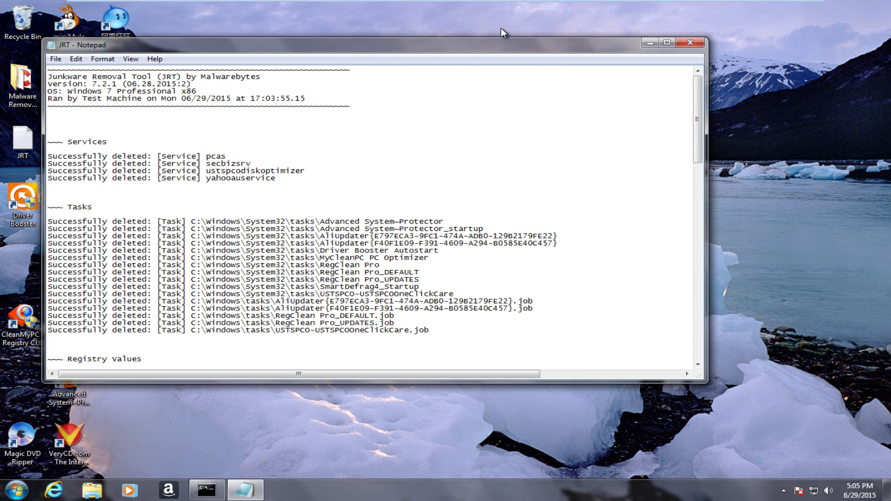
pyautogui.click(690, 43)
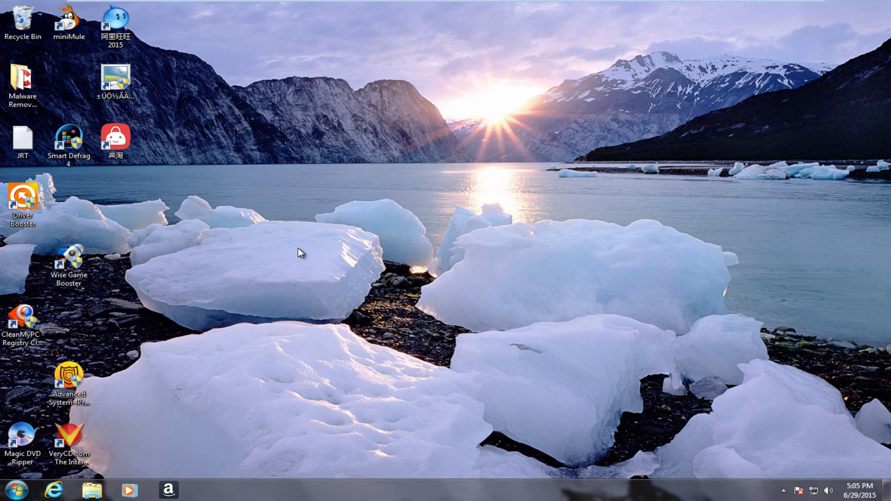
# Glance at the hidden tray icons, then restart the computer via Start > Shut down > Restart.
pyautogui.click(782, 491)
pyautogui.click(783, 491)
pyautogui.moveTo(378, 182); pyautogui.dragTo(421, 236)
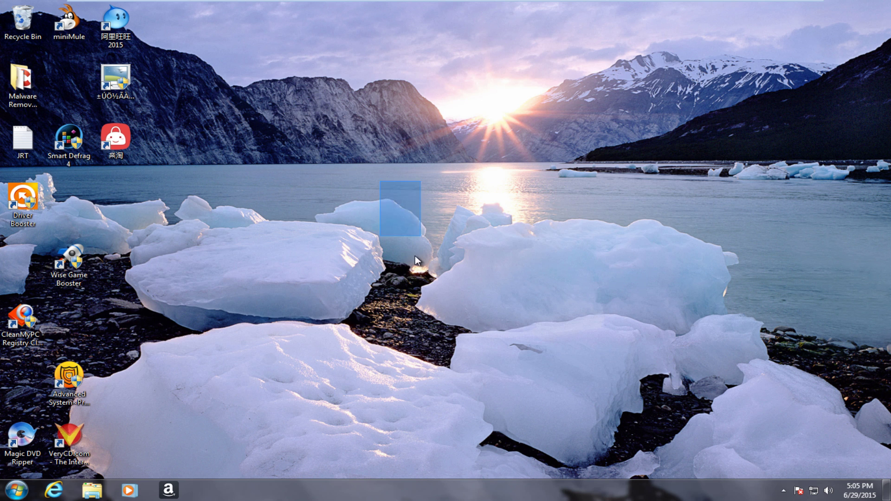
pyautogui.click(5, 488)
pyautogui.moveTo(217, 461)
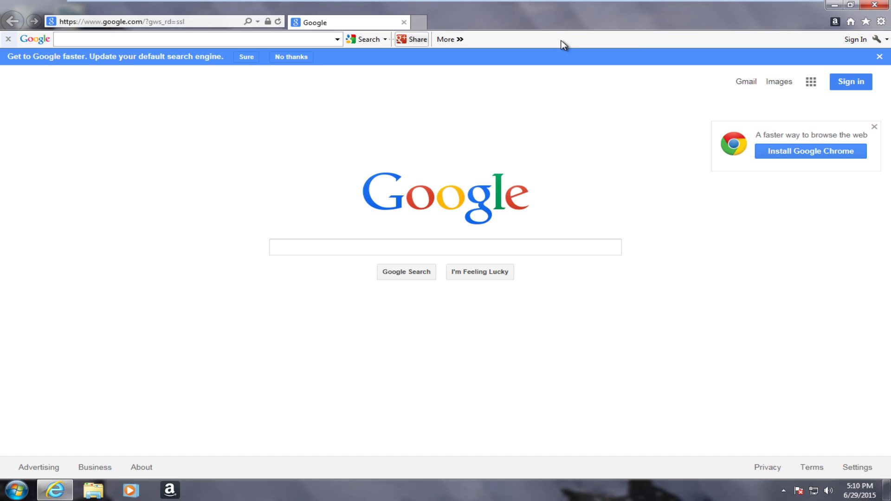
# Open the Amazon 1Button sign-in panel on the Google homepage, then close Internet Explorer.
pyautogui.click(830, 21)
pyautogui.click(872, 6)
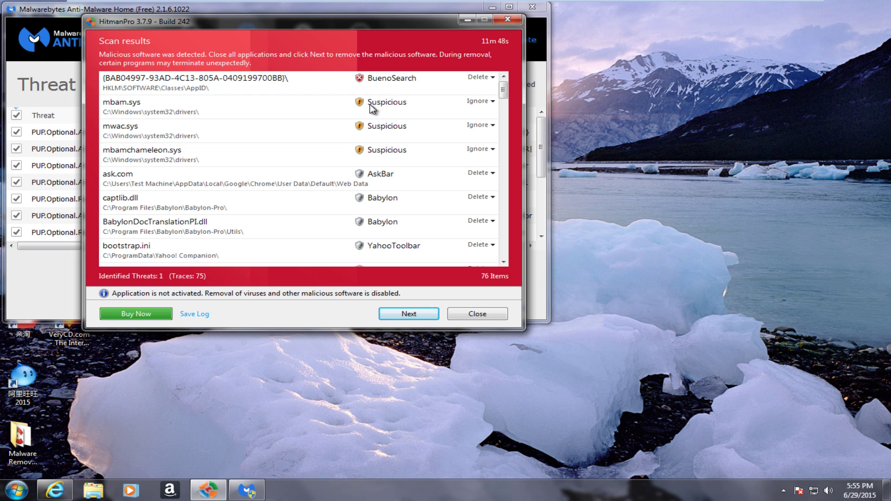
# Inspect HitmanPro results BuenoSearch, mbam.sys, mbamchameleon.sys, mwac.sys, bootstrap.ini, roboot.exe and captlib.dll.
pyautogui.click(133, 92)
pyautogui.click(129, 104)
pyautogui.click(192, 160)
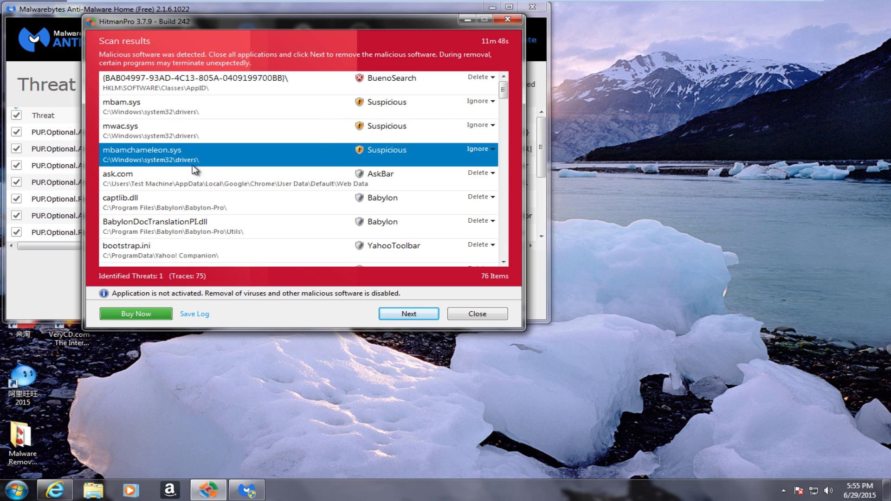
pyautogui.click(162, 130)
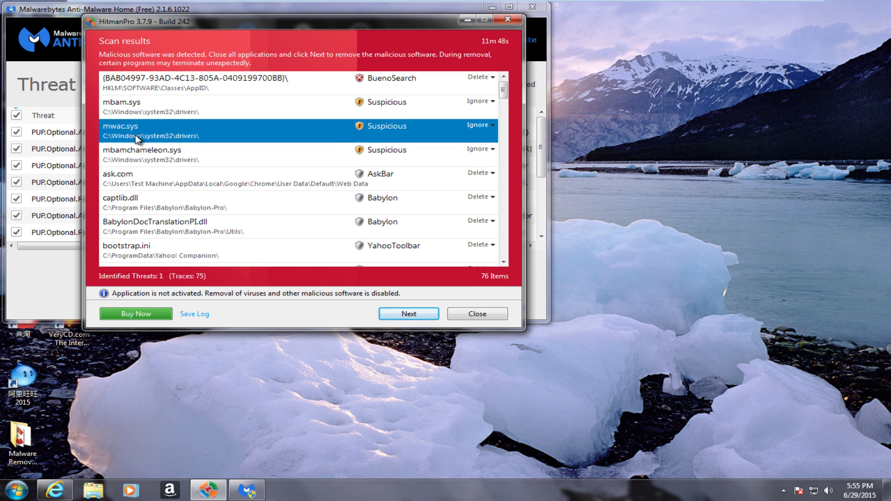
pyautogui.click(133, 116)
pyautogui.scroll(-1, 301, 137)
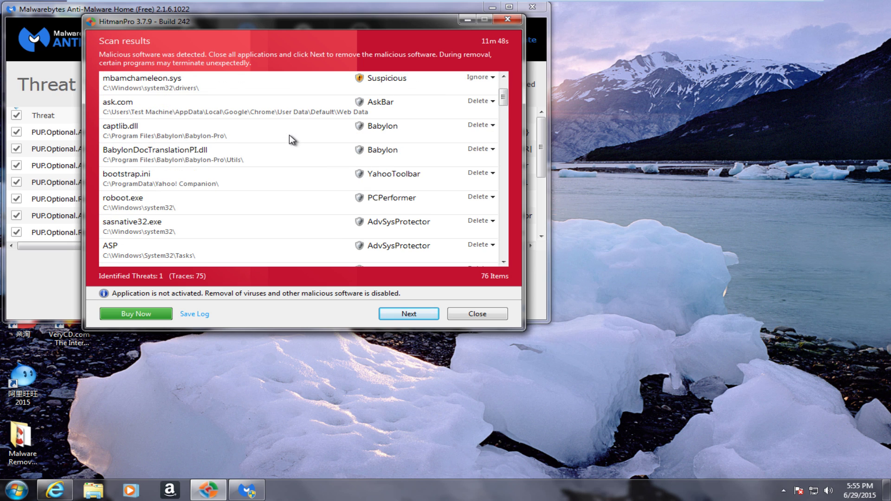
pyautogui.click(375, 189)
pyautogui.click(376, 199)
pyautogui.click(330, 137)
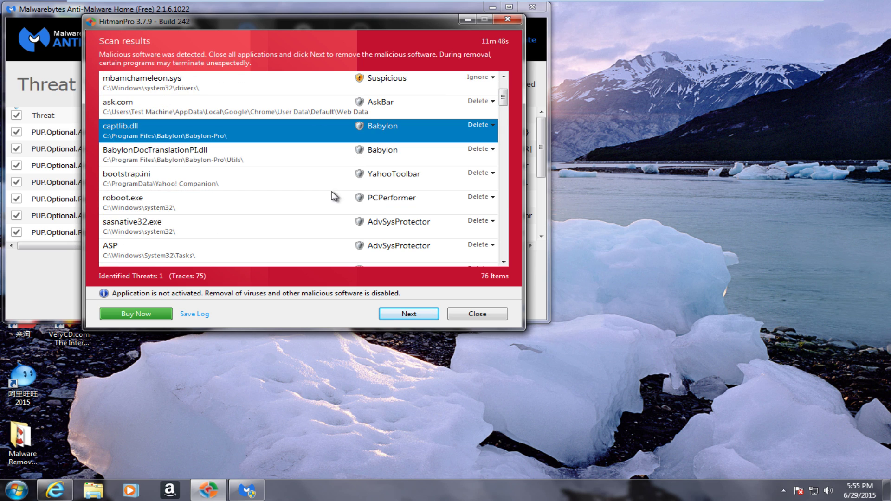
pyautogui.click(313, 205)
# Inspect the RegClean Pro and AskBar Clean results further down, then minimize HitmanPro.
pyautogui.scroll(-2, 306, 202)
pyautogui.scroll(-5, 304, 199)
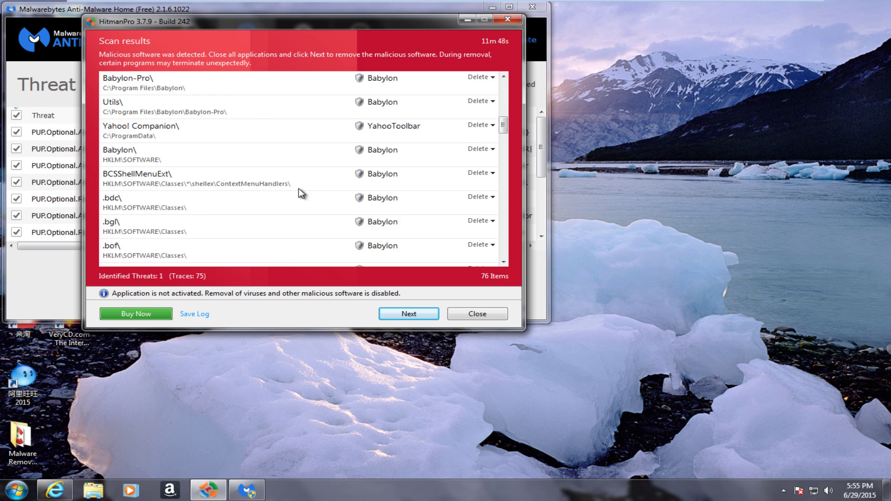
pyautogui.click(360, 130)
pyautogui.scroll(-6, 360, 130)
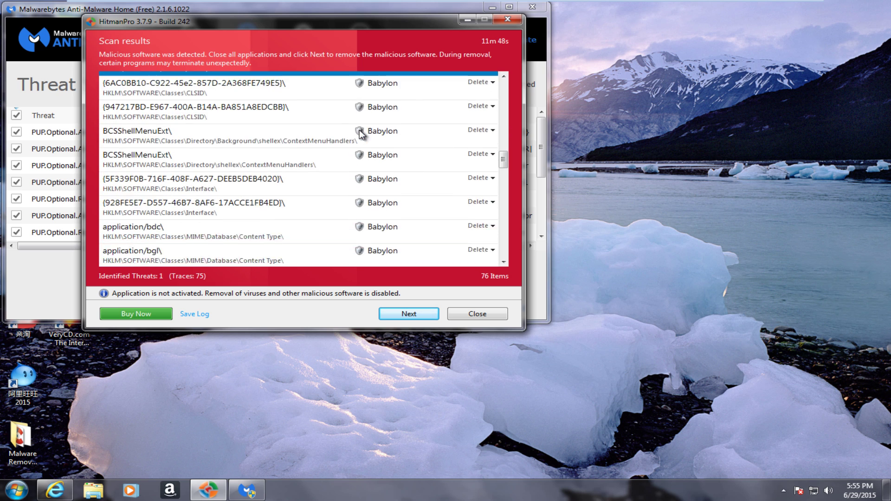
pyautogui.scroll(2, 360, 126)
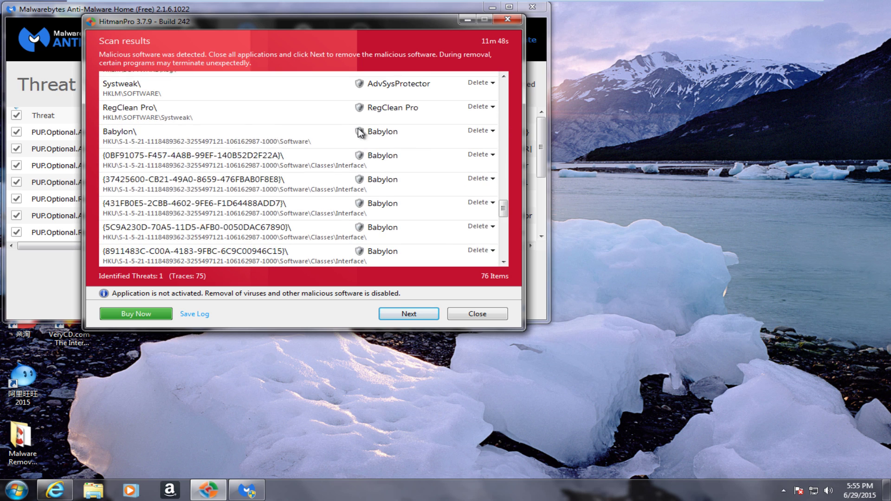
pyautogui.click(370, 155)
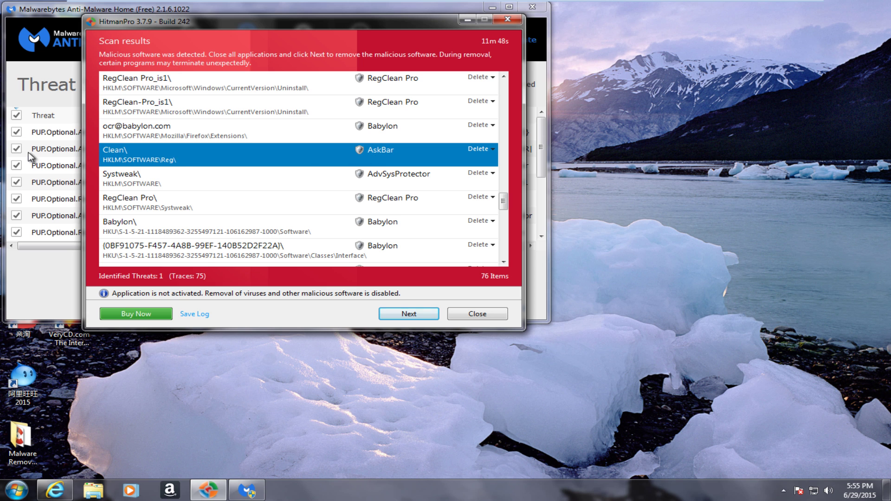
pyautogui.scroll(-2, 187, 169)
pyautogui.scroll(-5, 186, 170)
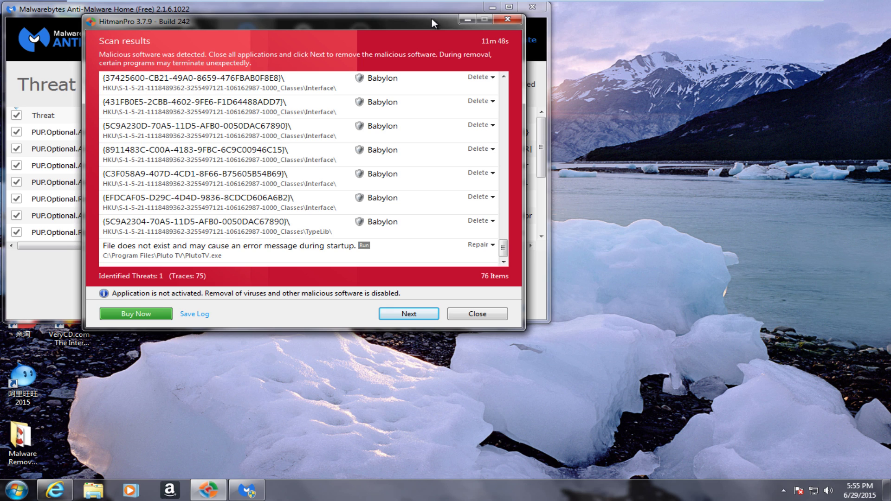
pyautogui.click(467, 20)
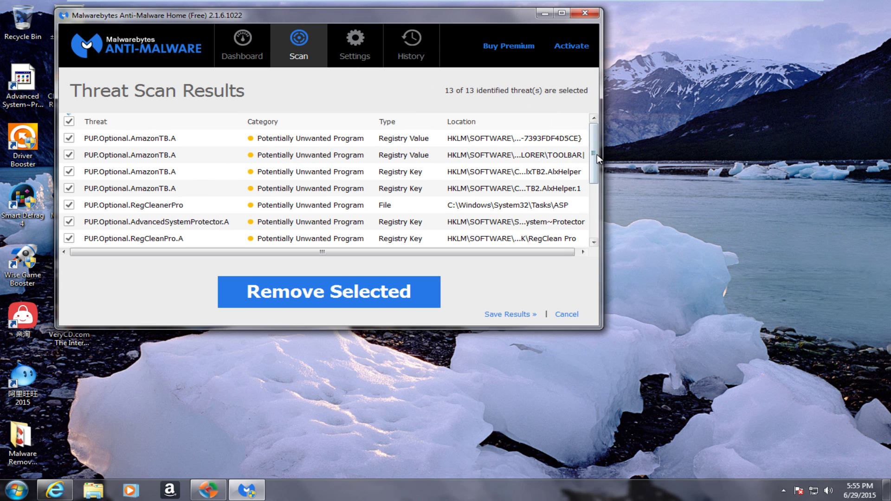
# Review the 13 selected PUP threats in Malwarebytes' Threat Scan Results list.
pyautogui.moveTo(593, 153); pyautogui.dragTo(120, 161)
pyautogui.scroll(-3, 151, 182)
pyautogui.scroll(3, 157, 176)
# Briefly bring up and minimize the ESET results browser, then minimize Malwarebytes to the desktop.
pyautogui.click(56, 484)
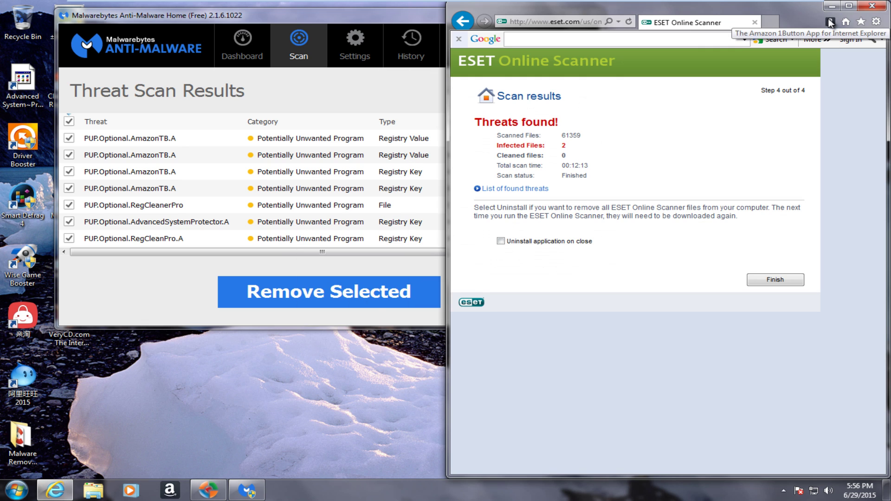
pyautogui.click(832, 5)
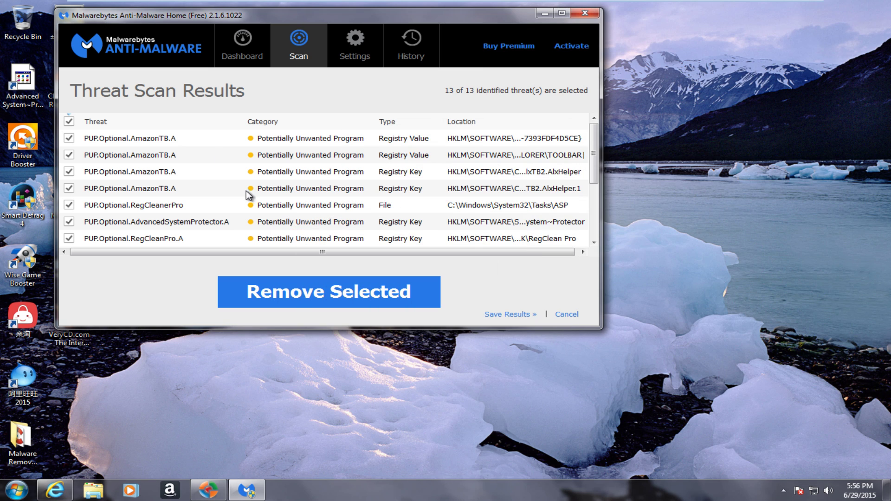
pyautogui.scroll(-3, 186, 181)
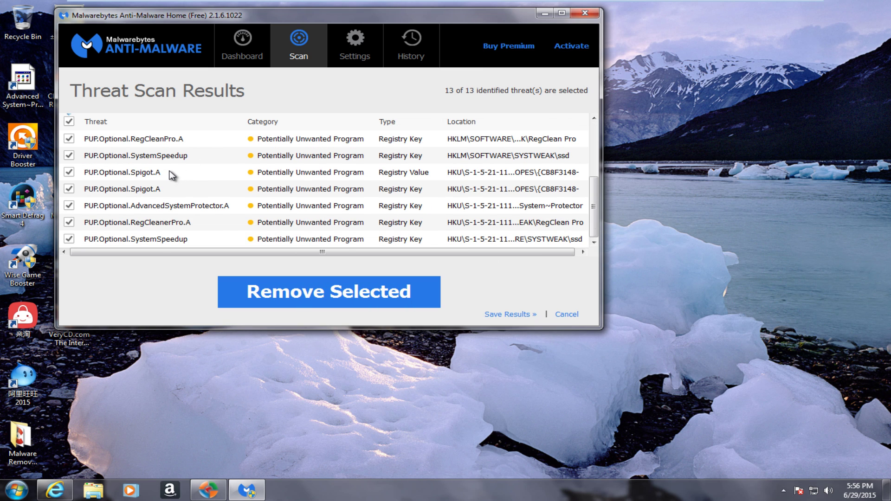
pyautogui.scroll(3, 175, 174)
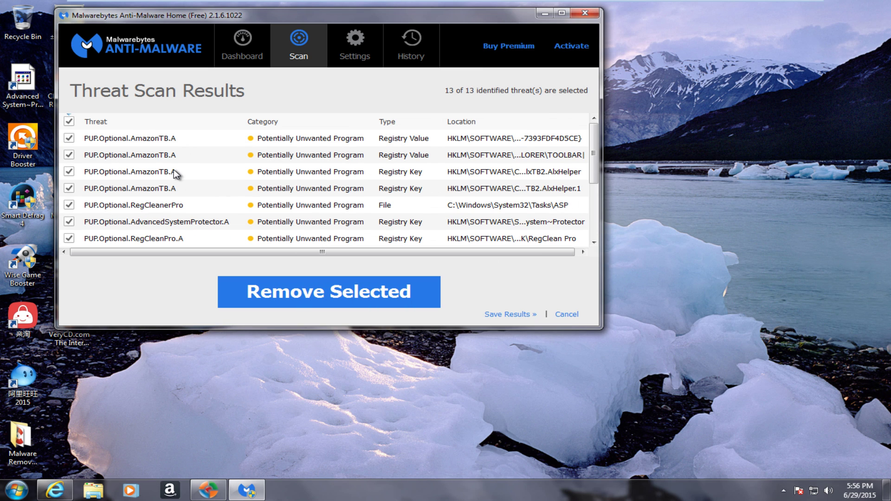
pyautogui.click(544, 13)
# Bring the ESET Online Scanner window back full screen and show its list of found threats.
pyautogui.click(55, 491)
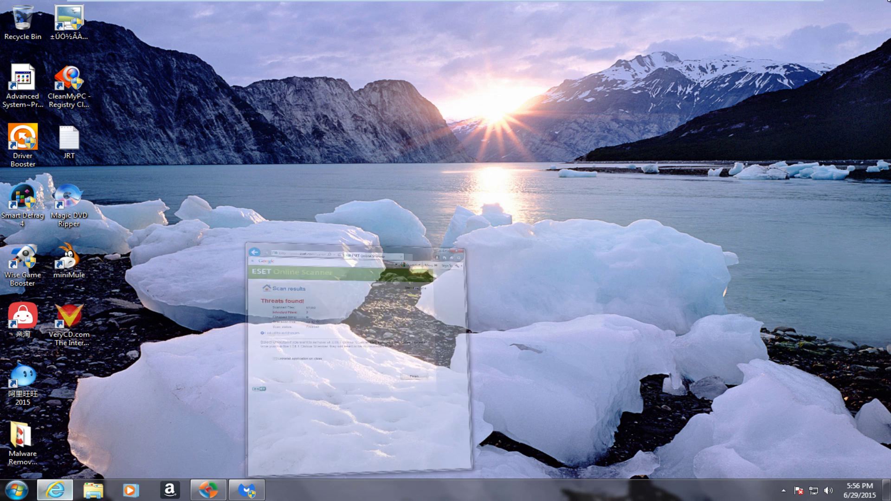
pyautogui.click(850, 7)
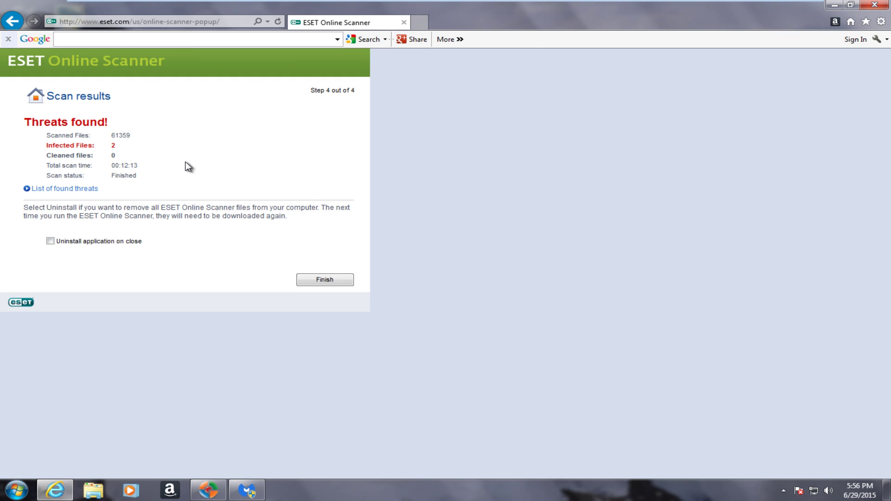
pyautogui.click(71, 189)
# Review the found threats roboot.exe and sasnative32.exe, then minimize the ESET window.
pyautogui.click(82, 139)
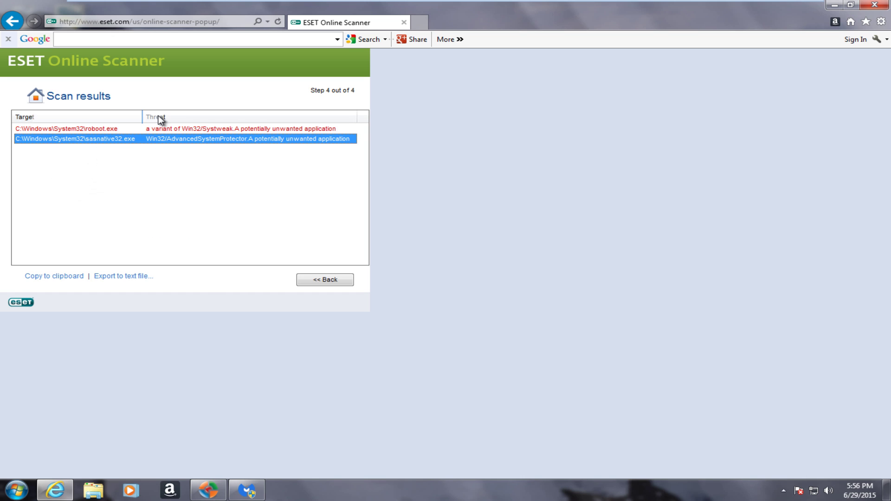
pyautogui.click(94, 129)
pyautogui.click(89, 139)
pyautogui.click(259, 130)
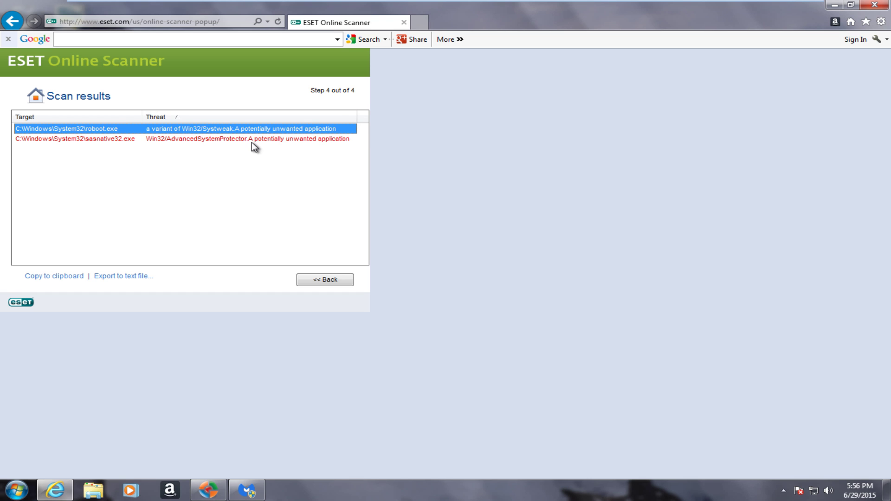
pyautogui.click(251, 139)
pyautogui.click(246, 131)
pyautogui.click(834, 6)
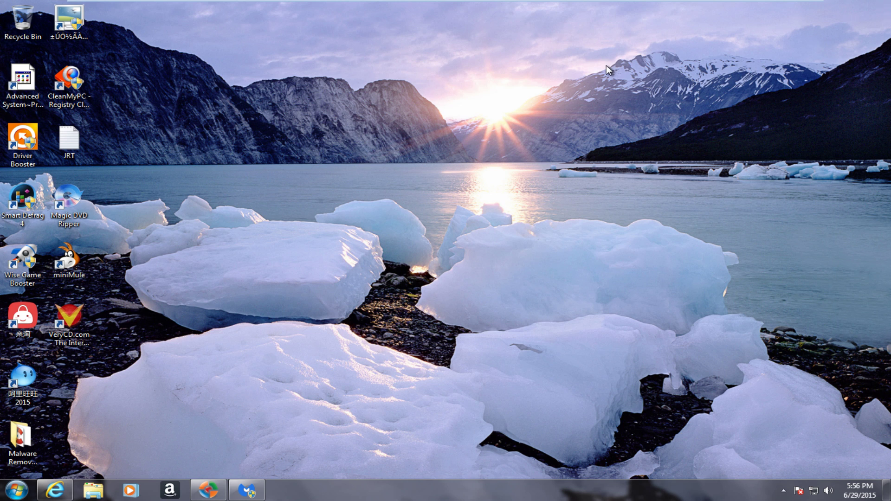